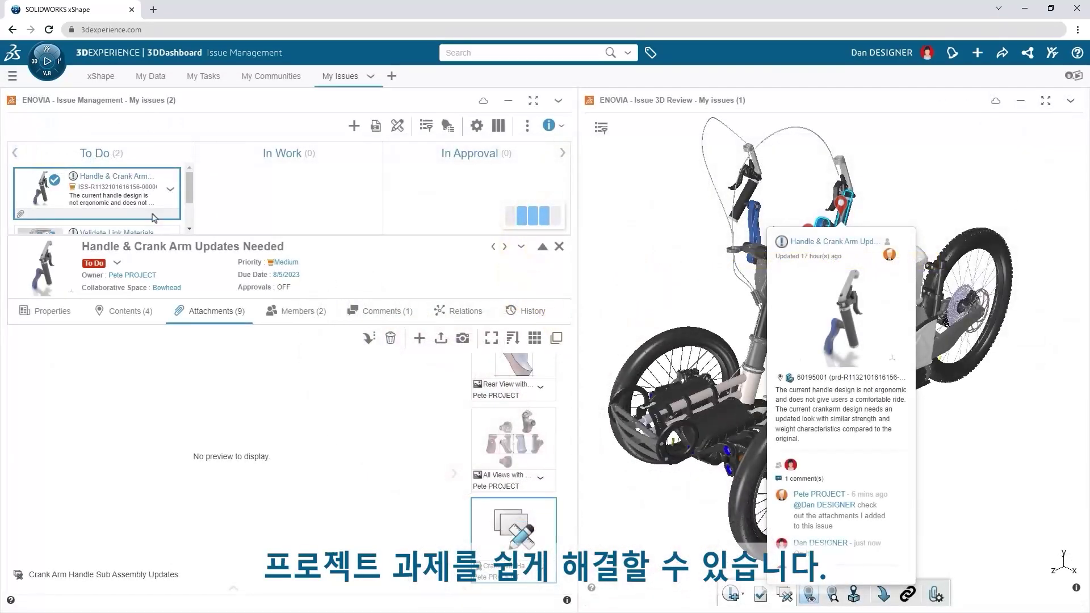
# Move the Handle & Crank Arm Updates Needed issue from To Do into In Work.
pyautogui.moveTo(203, 221); pyautogui.dragTo(239, 210)
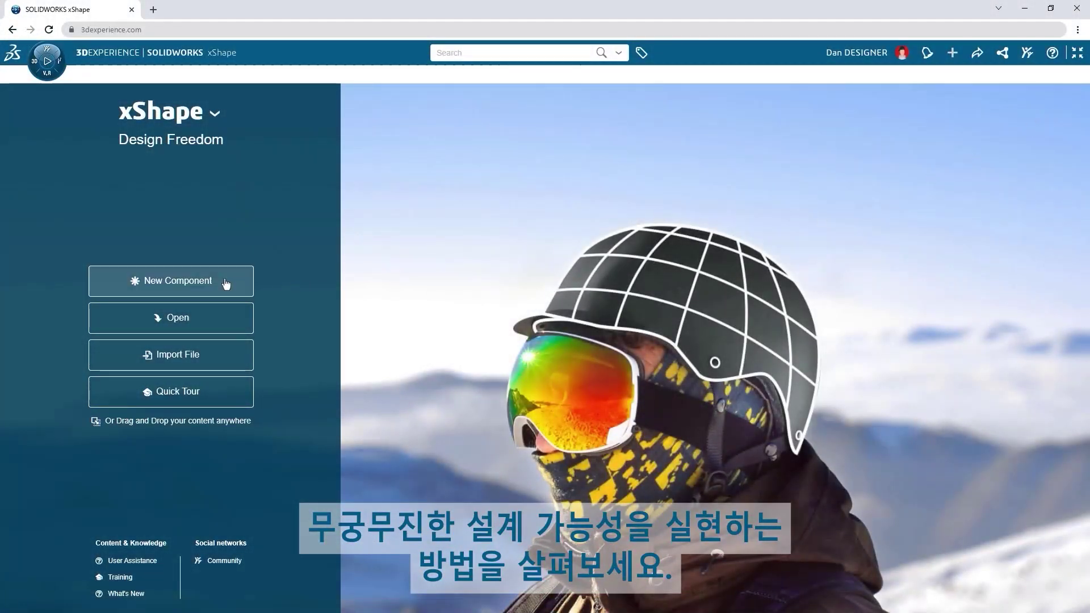
# Place the left side view picture on the zx plane, scaled to its 130 mm dimension.
pyautogui.click(226, 284)
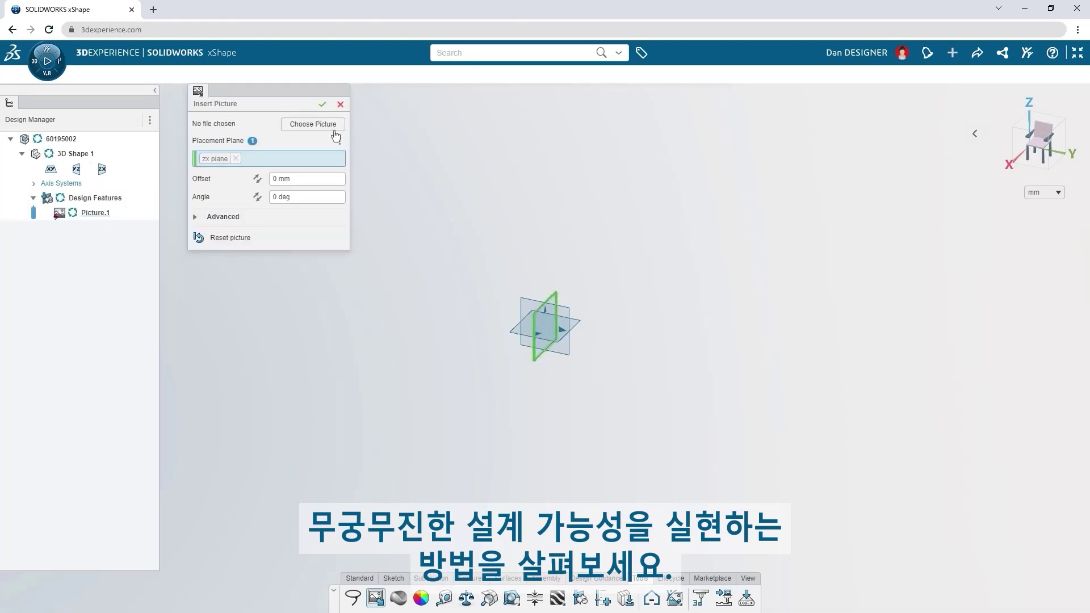
pyautogui.click(326, 132)
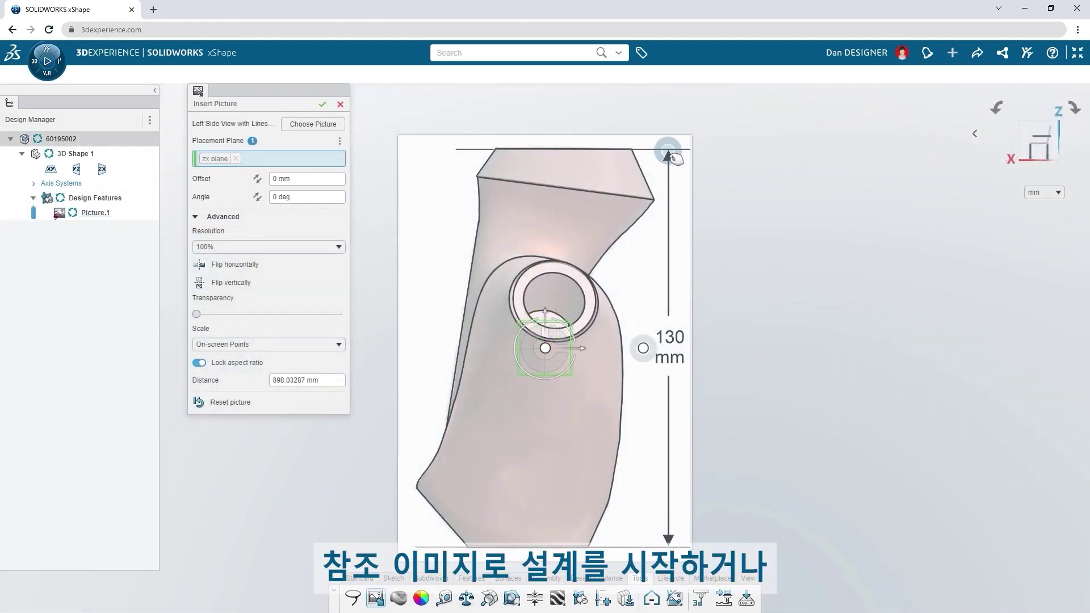
pyautogui.click(673, 157)
pyautogui.click(669, 545)
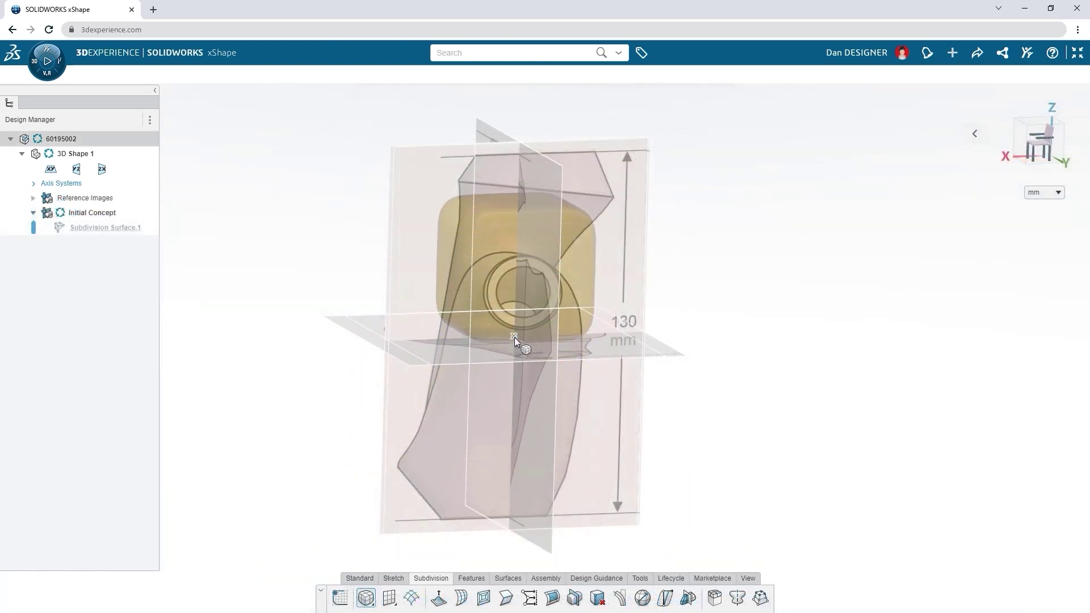
# Add a 49×49×130 mm subdivision box and push its lower-left face inward.
pyautogui.click(514, 337)
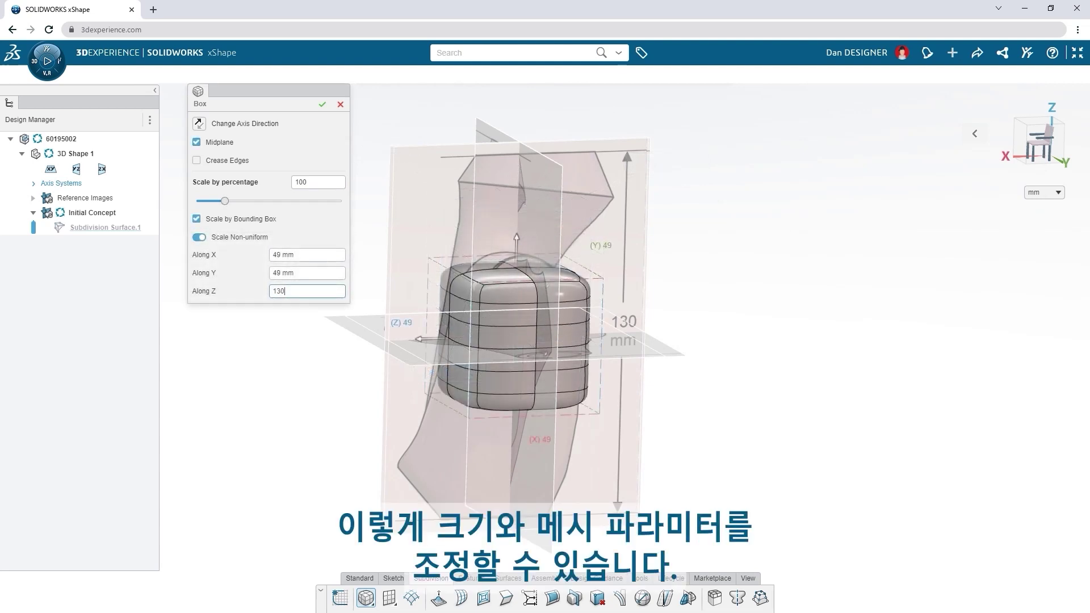
pyautogui.press('Return')
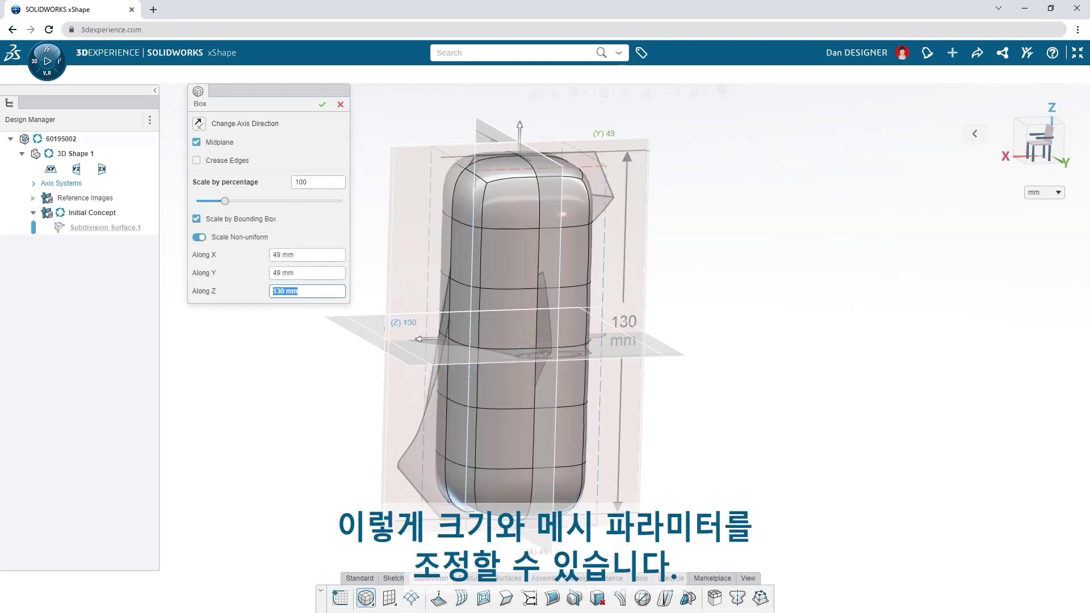
pyautogui.click(465, 435)
pyautogui.moveTo(442, 437); pyautogui.dragTo(427, 420)
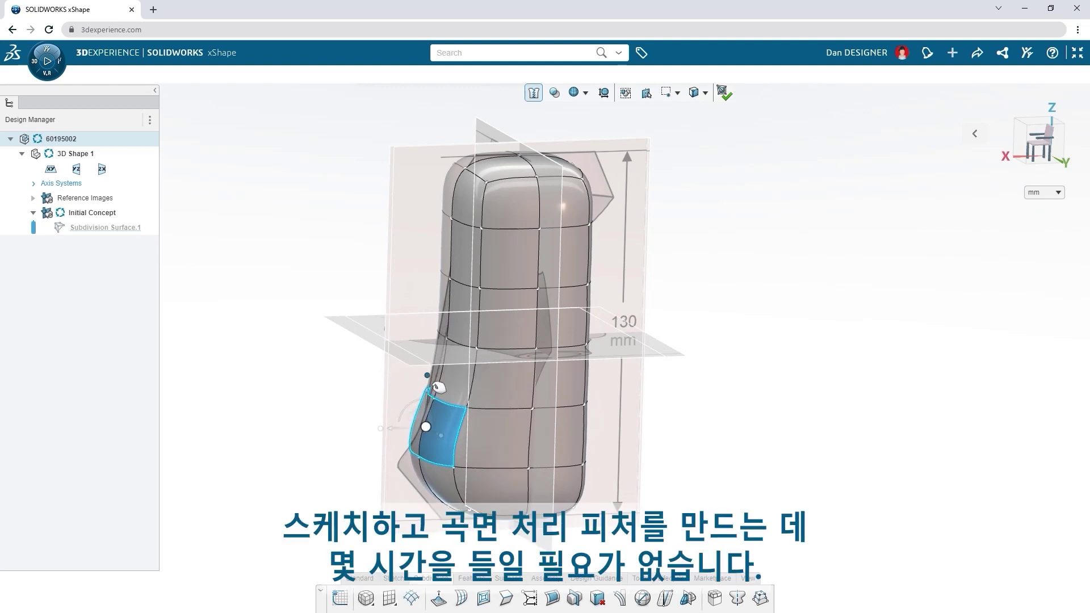
# Tilt the grip's top edge loop with Line Align to match the reference.
pyautogui.click(546, 172)
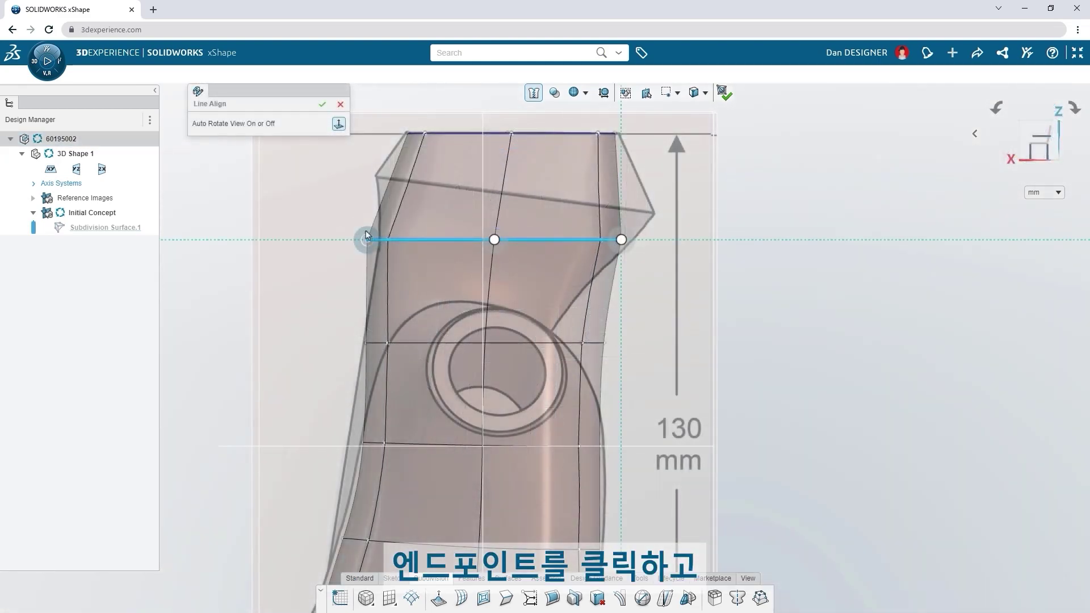
pyautogui.moveTo(366, 235); pyautogui.dragTo(367, 171)
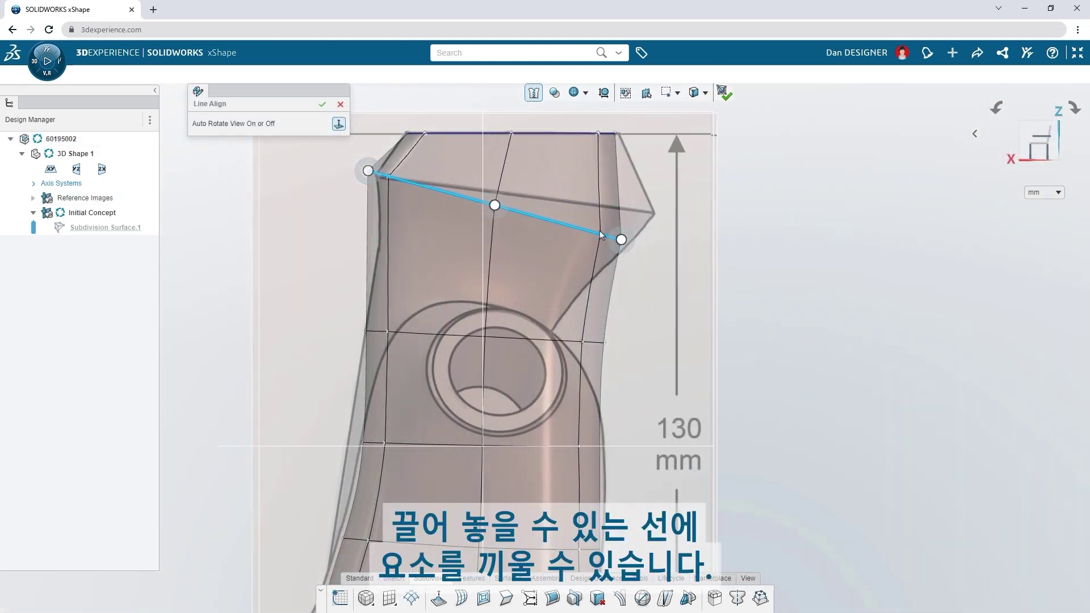
pyautogui.moveTo(622, 239); pyautogui.dragTo(649, 225)
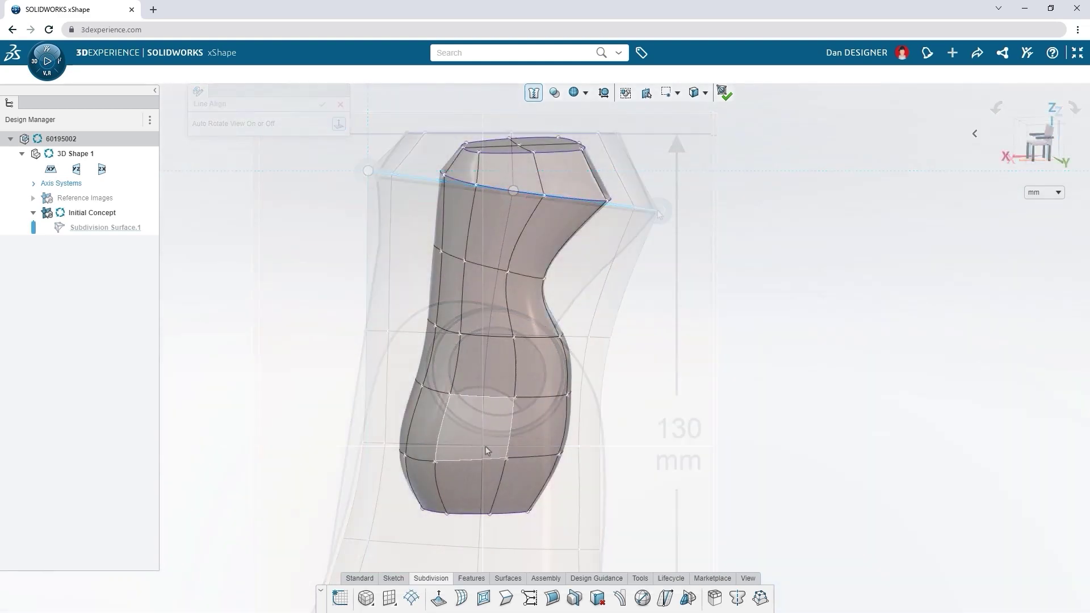
# Extrude a 2x2 block of lower front faces into a bulge.
pyautogui.click(485, 447)
pyautogui.keyDown('ctrl'); pyautogui.click(534, 437); pyautogui.keyUp('ctrl')
pyautogui.keyDown('ctrl'); pyautogui.click(540, 369); pyautogui.keyUp('ctrl')
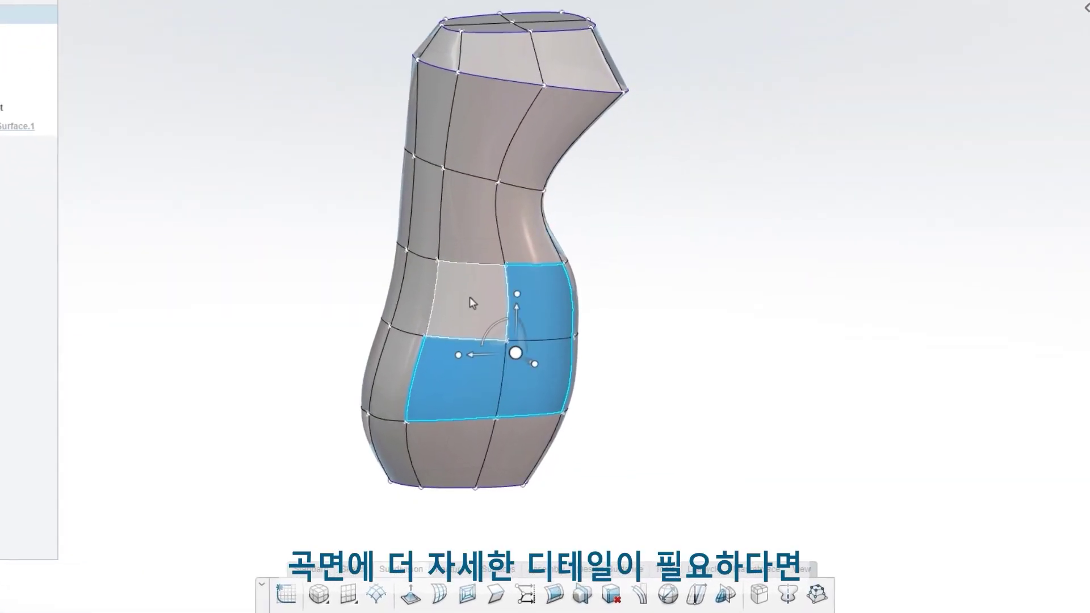
pyautogui.keyDown('ctrl'); pyautogui.click(485, 360); pyautogui.keyUp('ctrl')
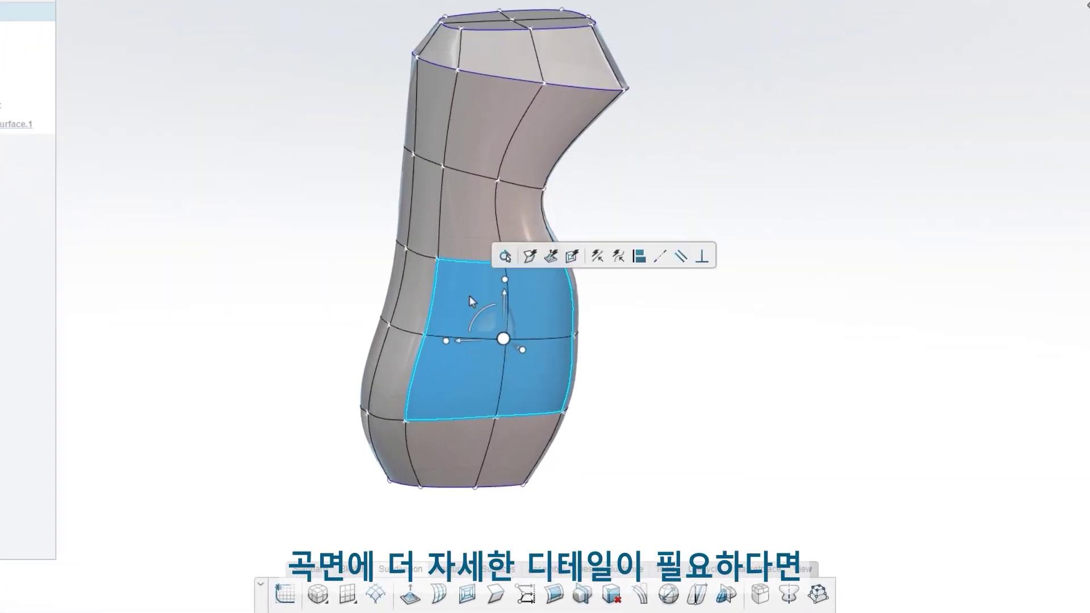
pyautogui.click(550, 256)
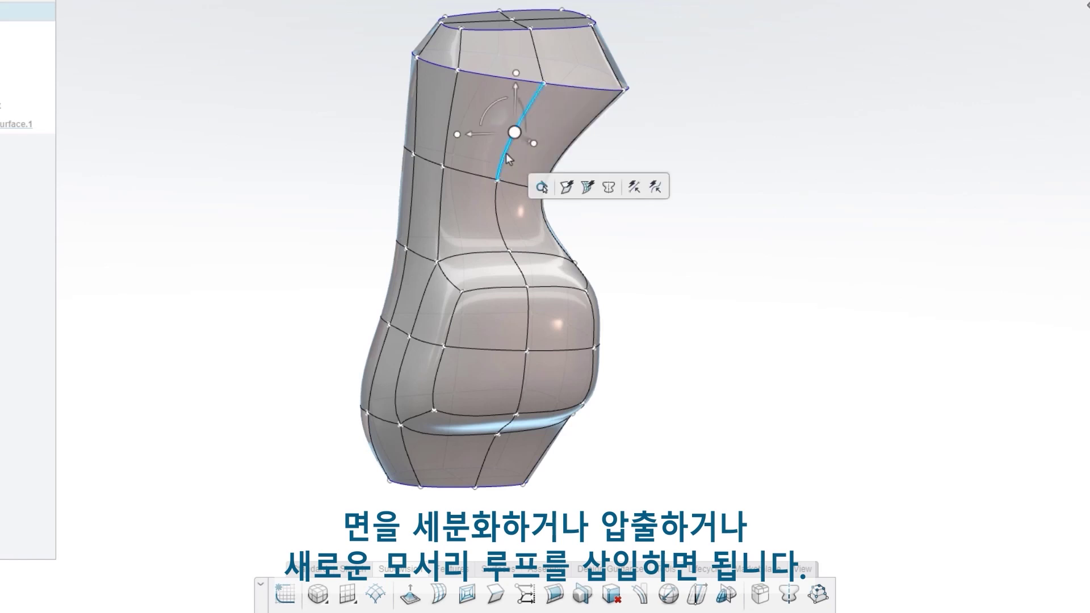
# Crease the edge loop below the neck and soften its smoothness to 88.
pyautogui.click(568, 188)
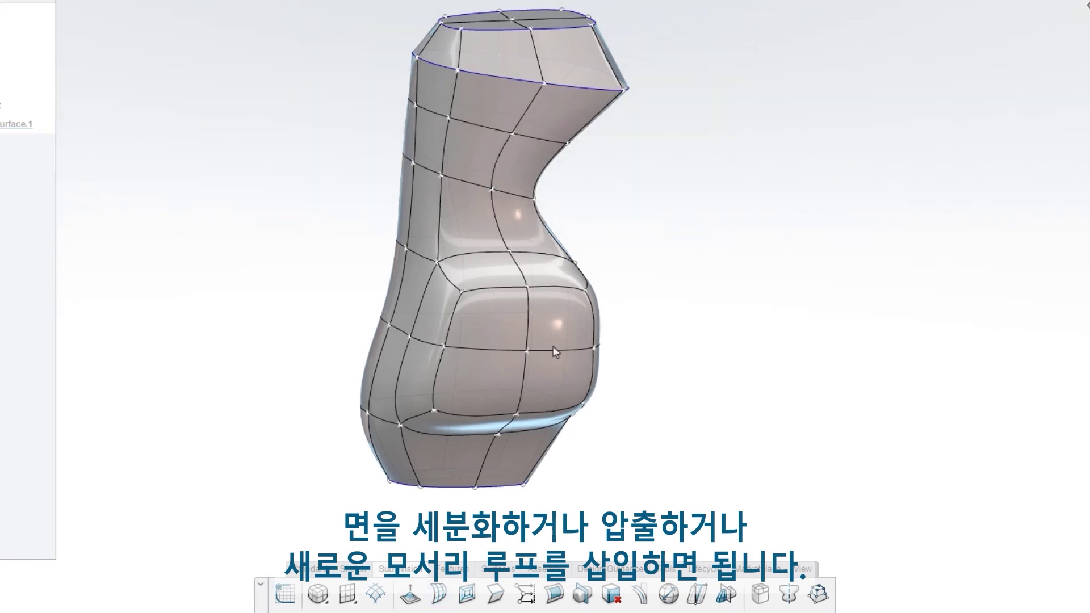
pyautogui.click(501, 598)
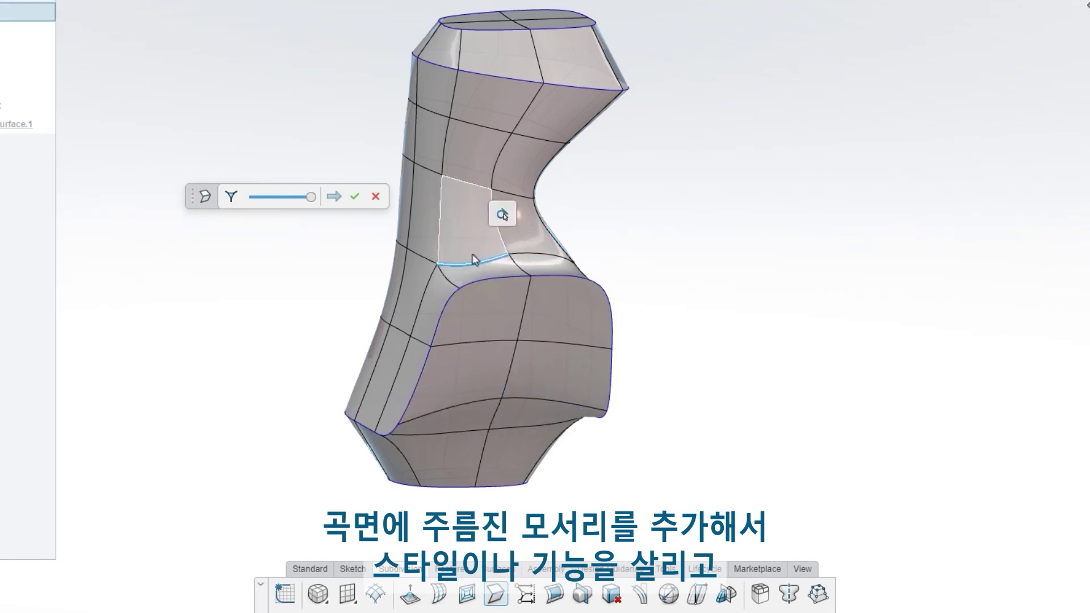
pyautogui.click(518, 260)
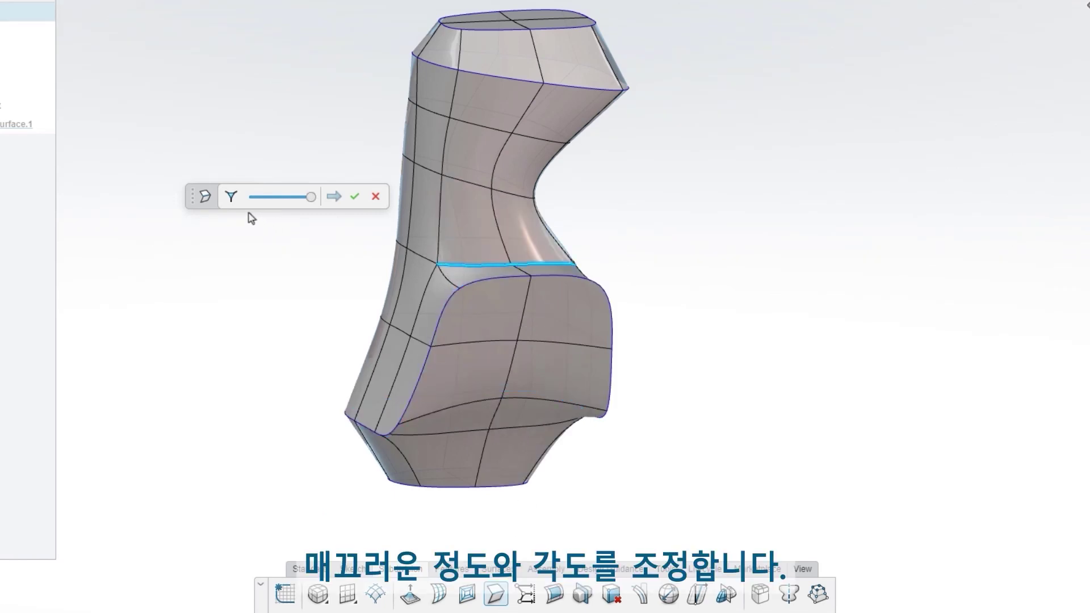
pyautogui.moveTo(310, 197); pyautogui.dragTo(302, 198)
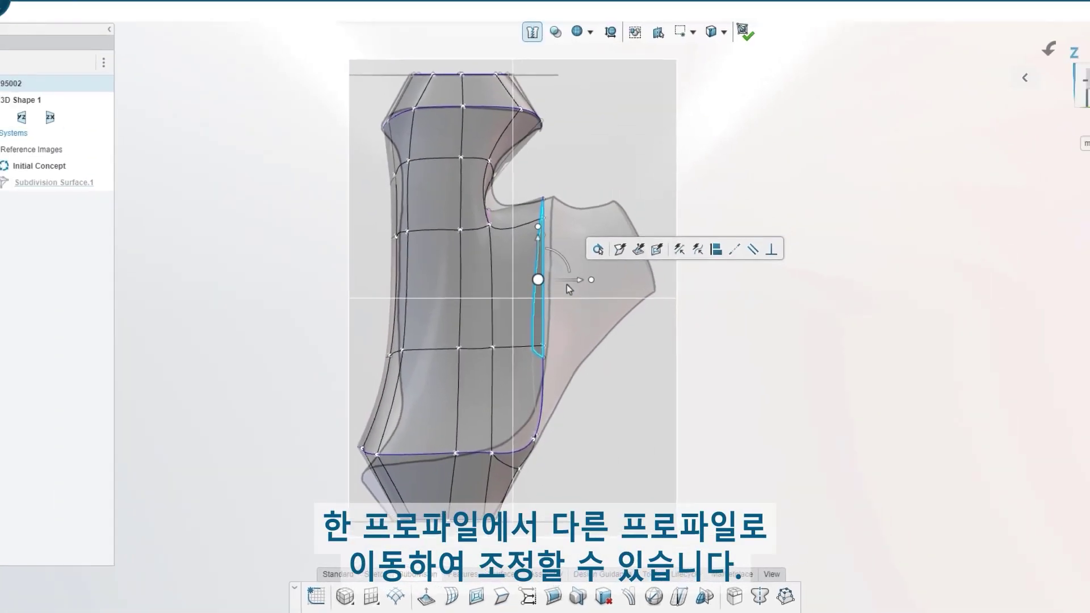
# Fit the grip's edge to the side profile and set reference transparency to 84.
pyautogui.moveTo(578, 321); pyautogui.dragTo(583, 327)
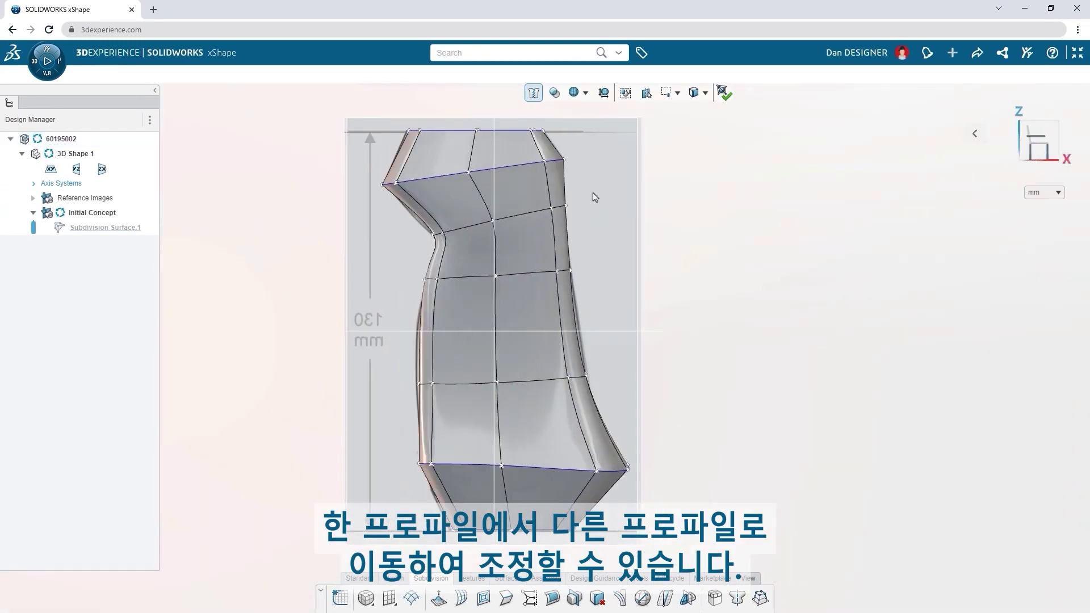
pyautogui.click(554, 92)
pyautogui.moveTo(585, 114); pyautogui.dragTo(600, 121)
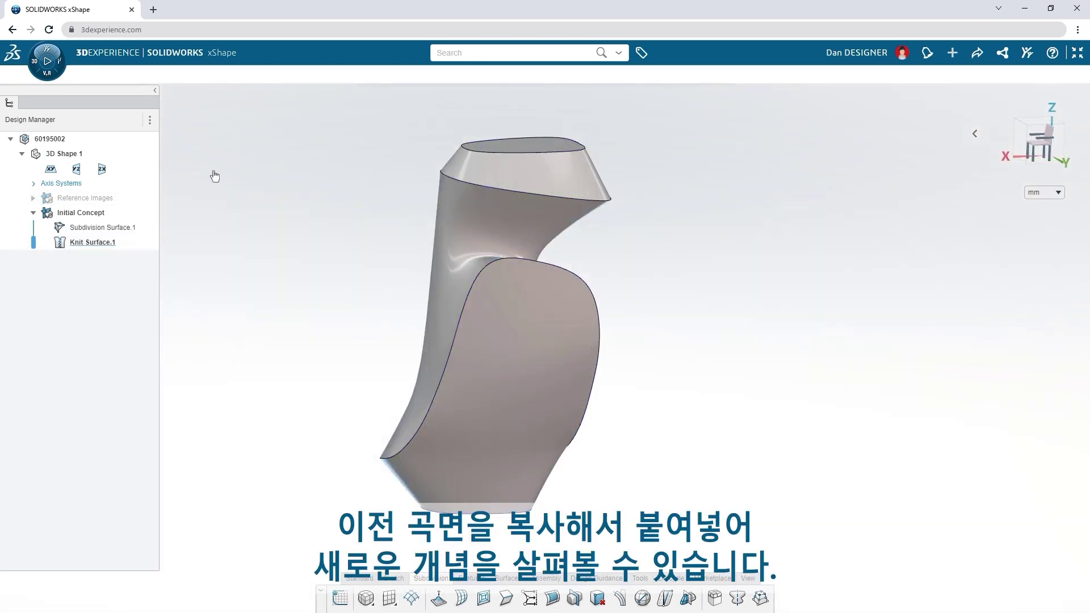
# Paste a 104% copy of the grip under New Concept and reflect it across the zx plane.
pyautogui.hotkey('ctrl', 'v')
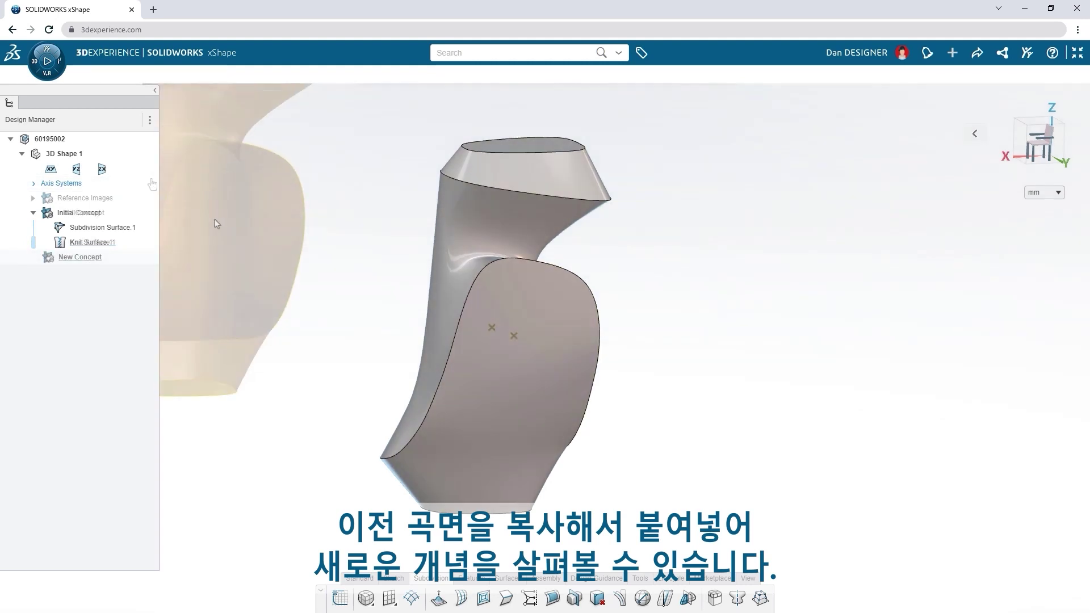
pyautogui.moveTo(225, 165); pyautogui.dragTo(226, 169)
pyautogui.click(320, 109)
pyautogui.click(688, 601)
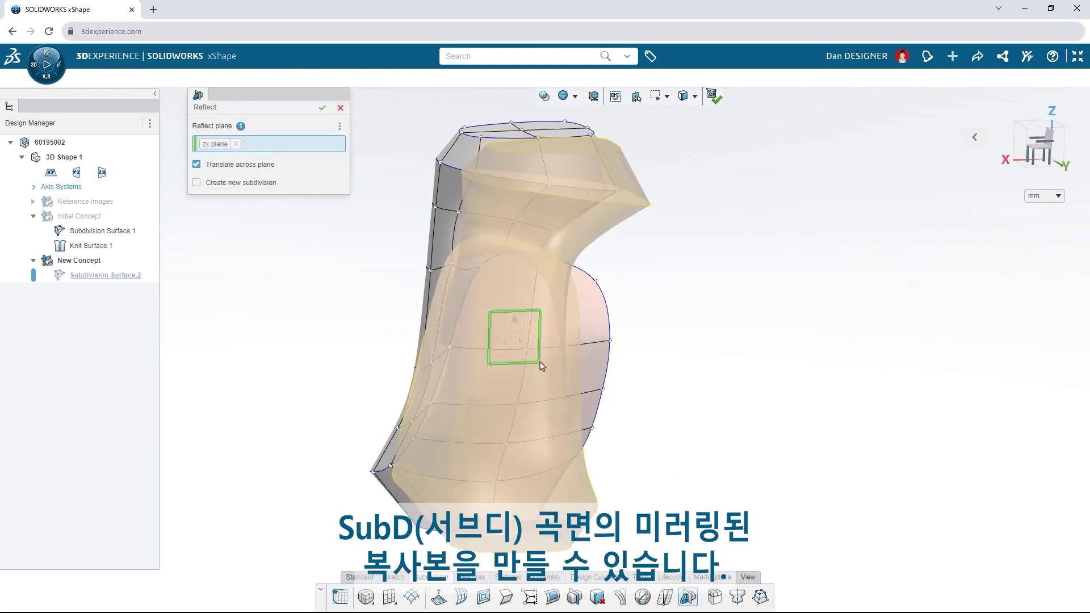
pyautogui.click(325, 113)
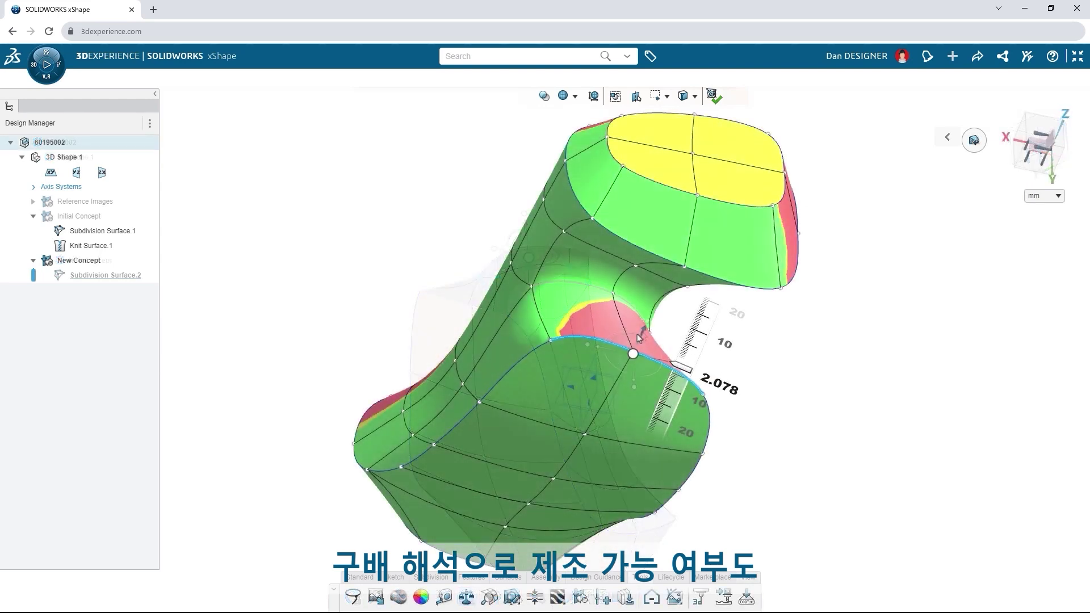
# Adjust an edge for draft, then drag the neck edge left to clear Mesh Inspection's intersecting faces.
pyautogui.moveTo(629, 353); pyautogui.dragTo(631, 343)
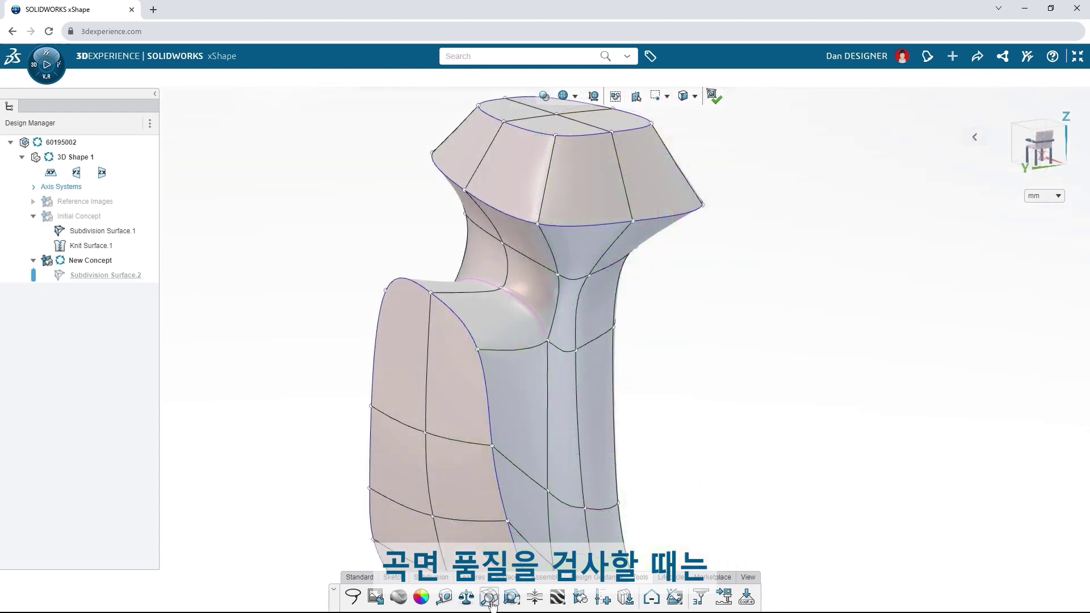
pyautogui.click(489, 599)
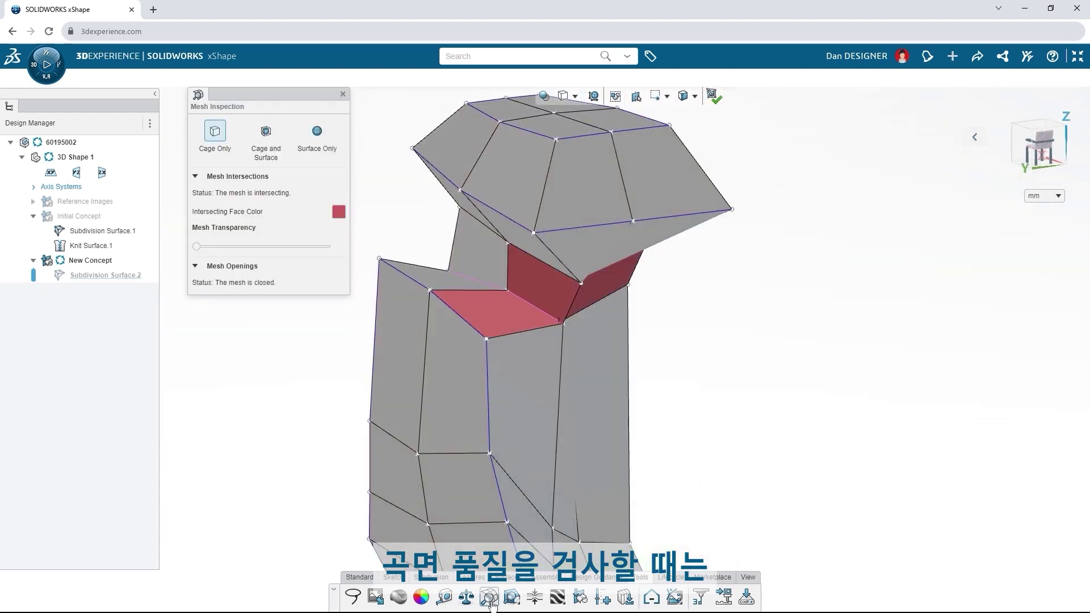
pyautogui.moveTo(595, 403); pyautogui.dragTo(581, 333, button='middle')
pyautogui.click(581, 307)
pyautogui.moveTo(580, 307); pyautogui.dragTo(561, 301)
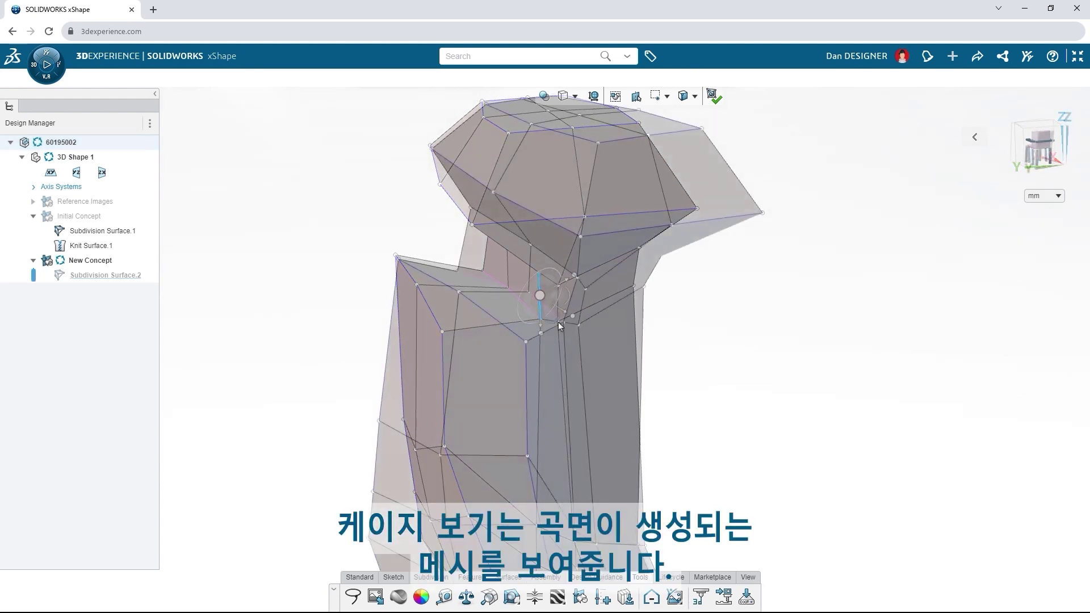
pyautogui.press('Tab')
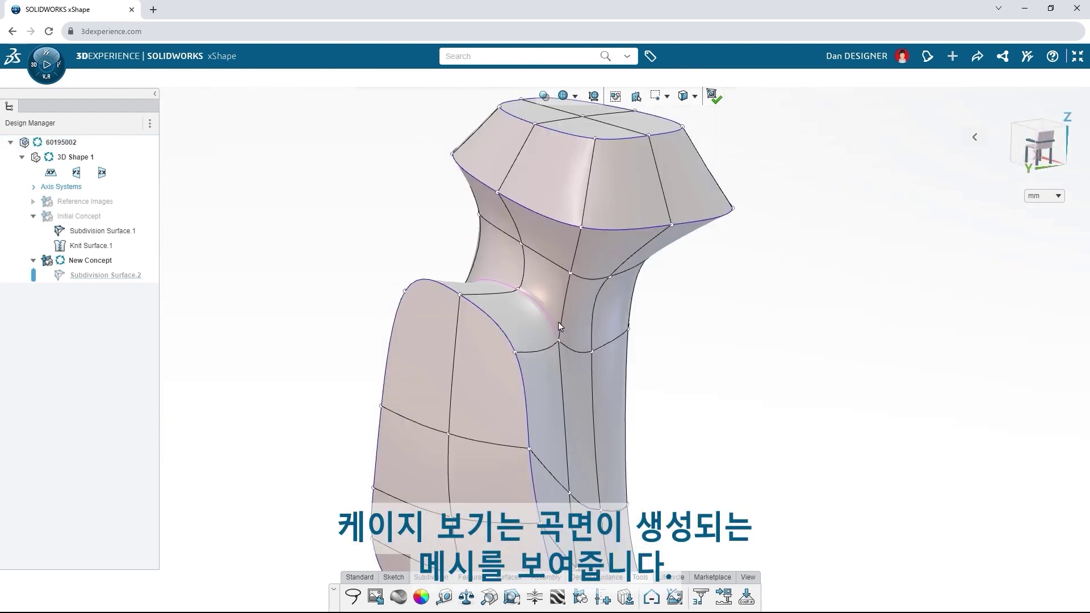
# Focus on selected faces in cage view and move the separated surface piece down.
pyautogui.press('Tab')
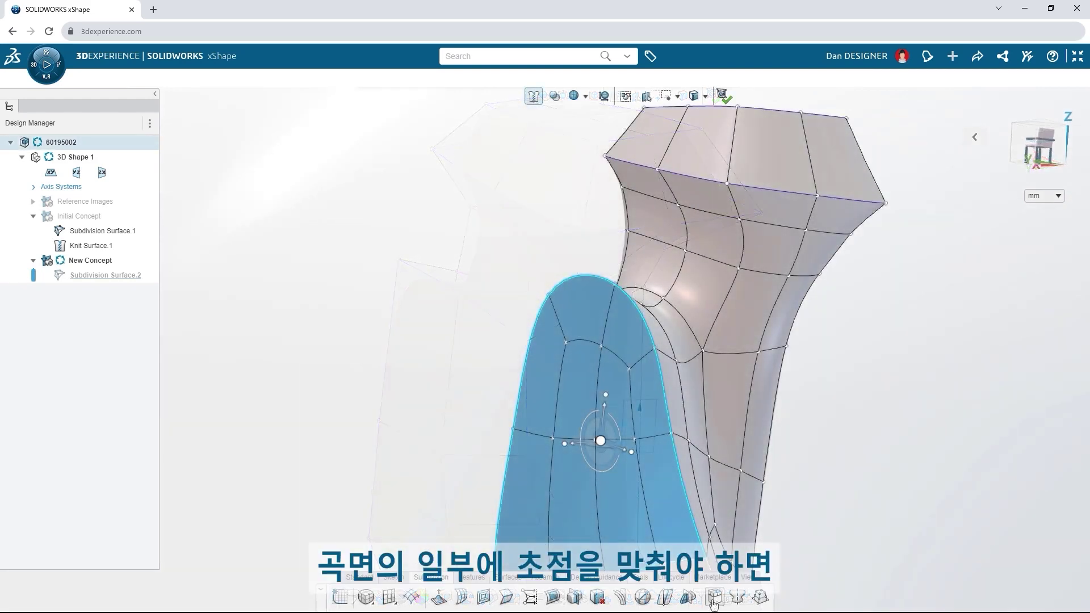
pyautogui.click(713, 603)
pyautogui.click(429, 431)
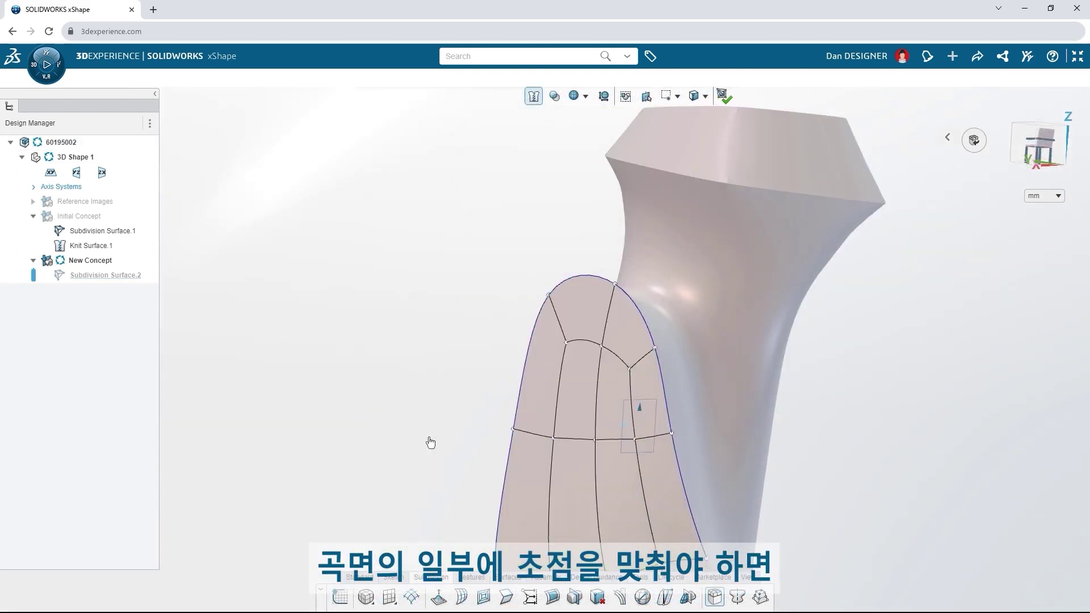
pyautogui.moveTo(542, 450); pyautogui.dragTo(509, 448)
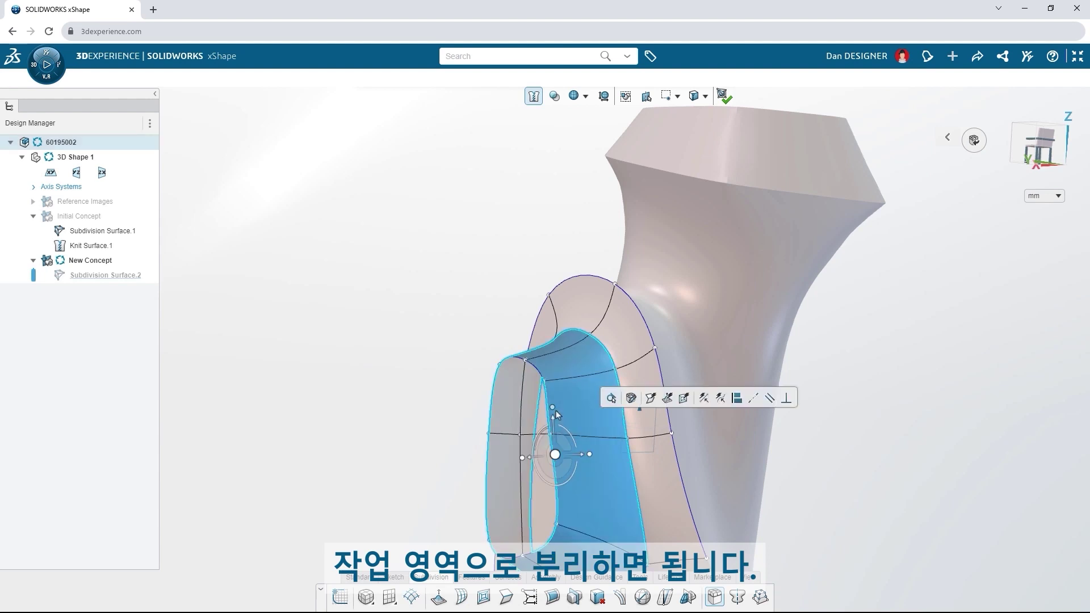
pyautogui.moveTo(556, 410); pyautogui.dragTo(557, 423)
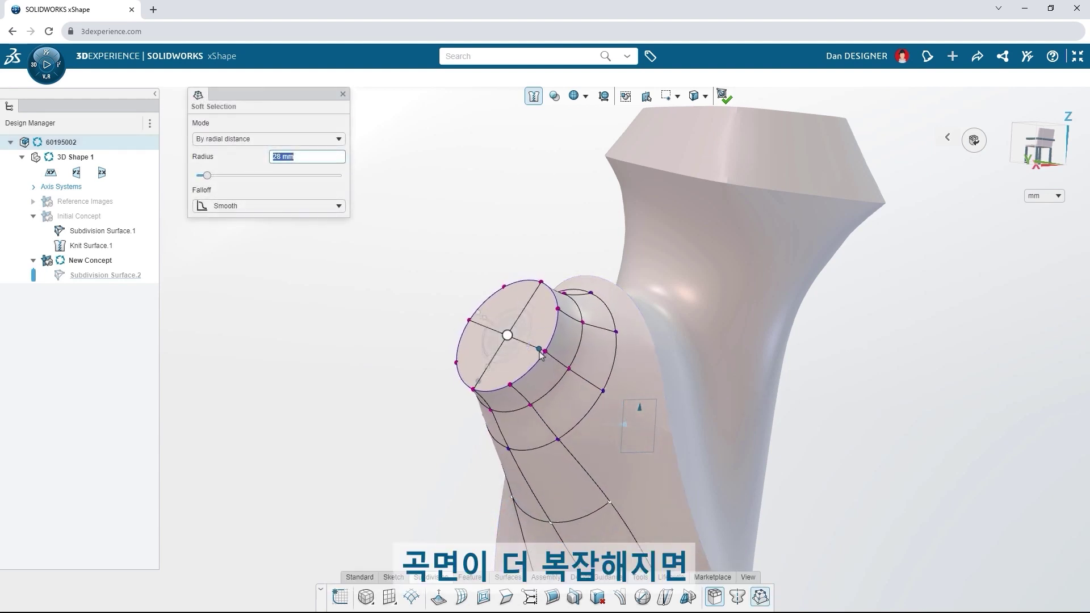
# Pull the cylinder's end cap outward using a 34 mm soft selection radius.
pyautogui.click(542, 351)
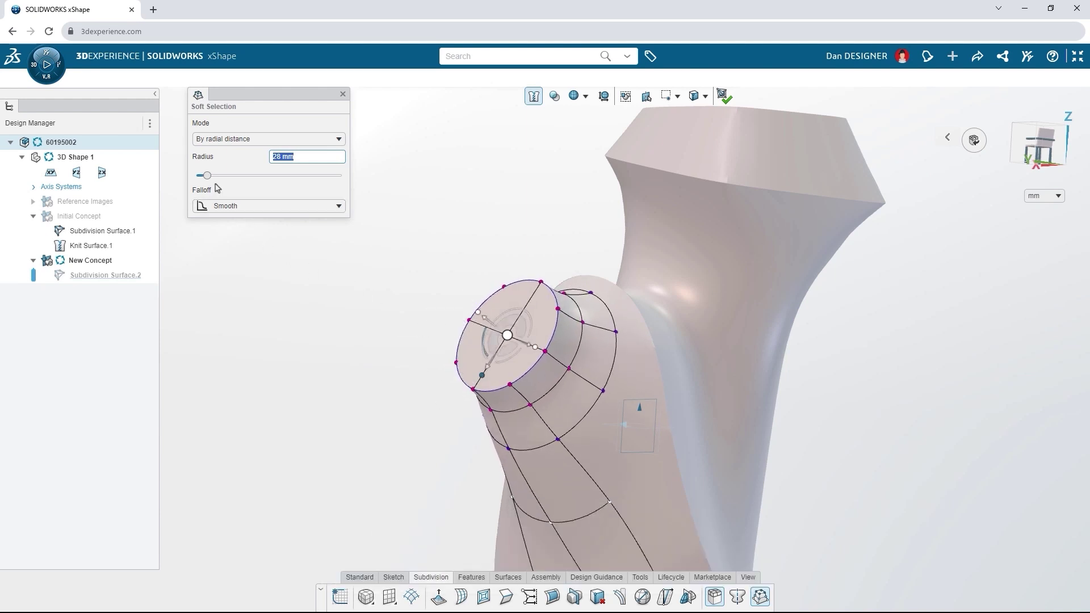
pyautogui.moveTo(207, 176); pyautogui.dragTo(213, 176)
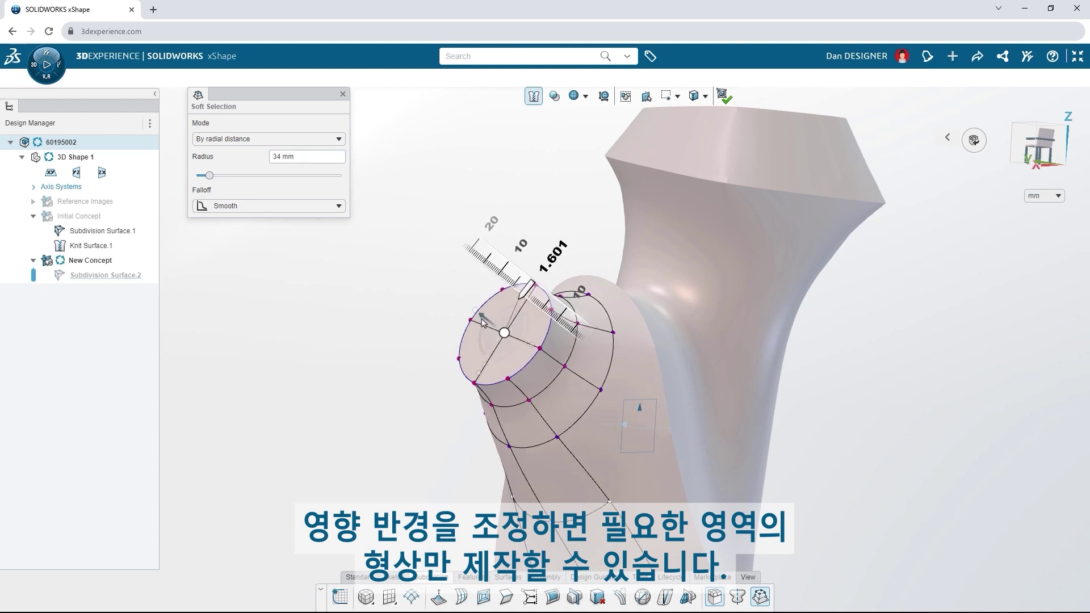
pyautogui.click(544, 362)
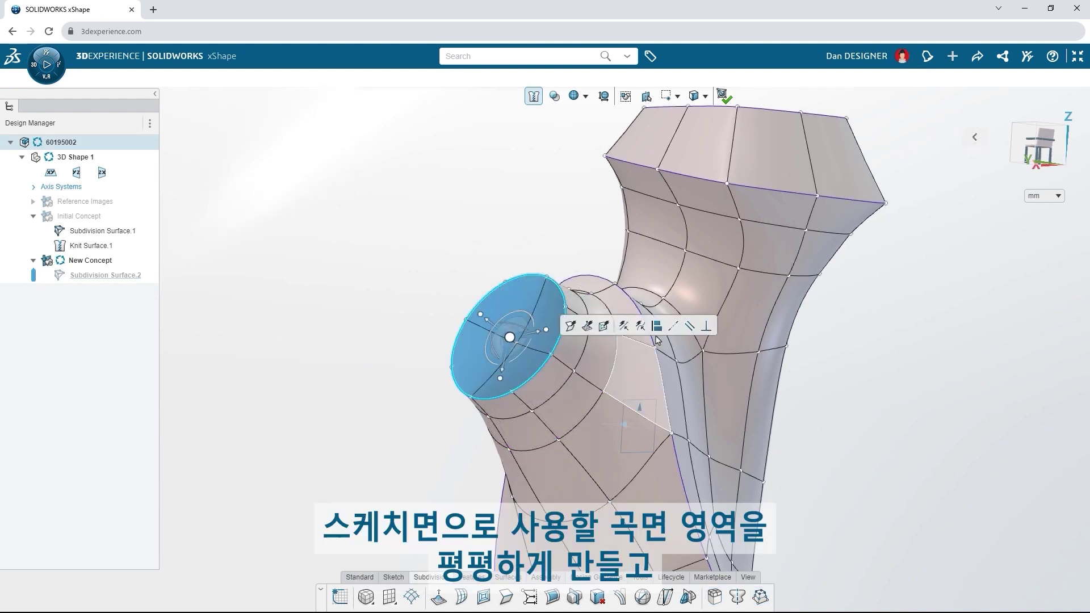
# Flatten the stub's end cap, sketch a circle on it and extrude-cut it through.
pyautogui.click(657, 331)
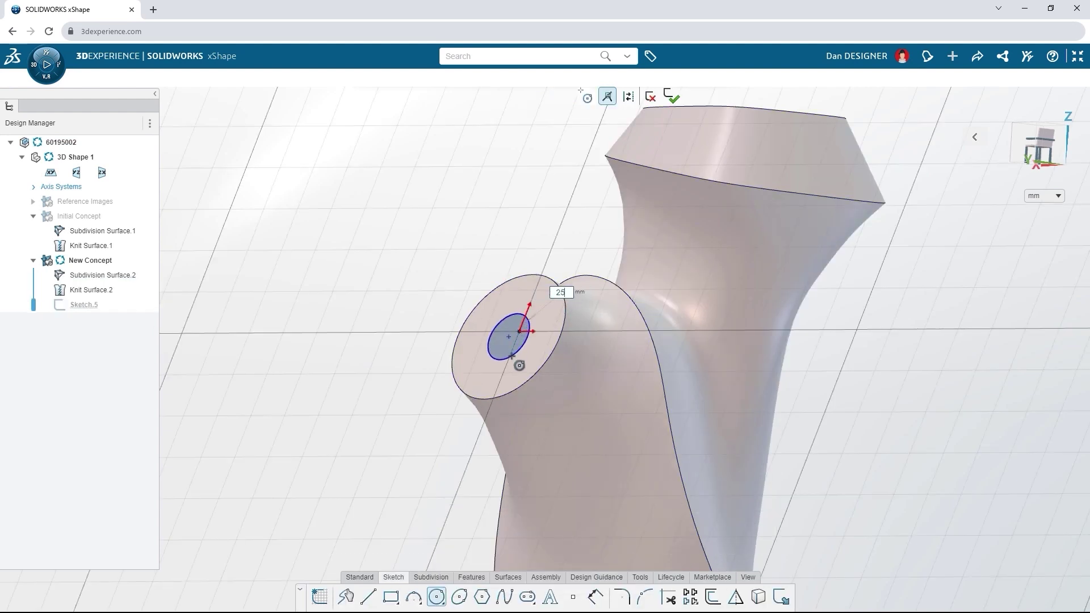
pyautogui.click(519, 365)
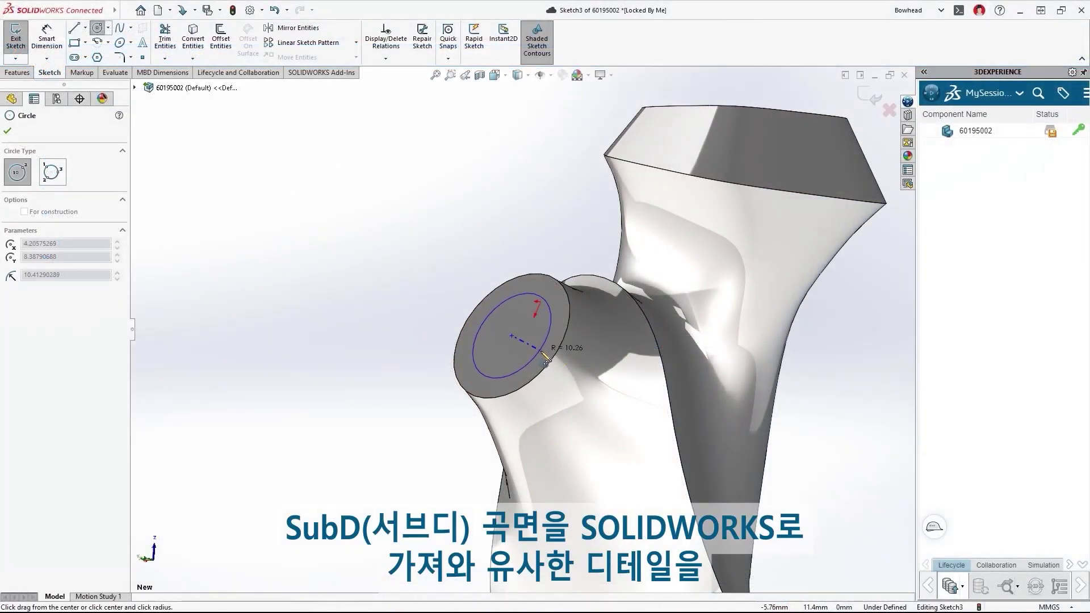
pyautogui.click(543, 356)
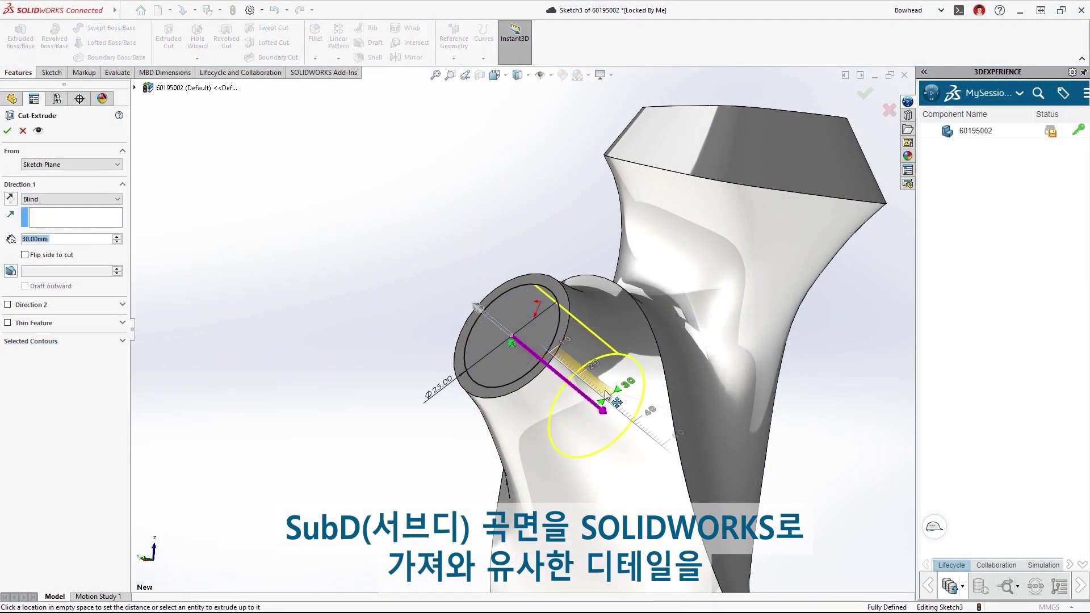
pyautogui.press('Return')
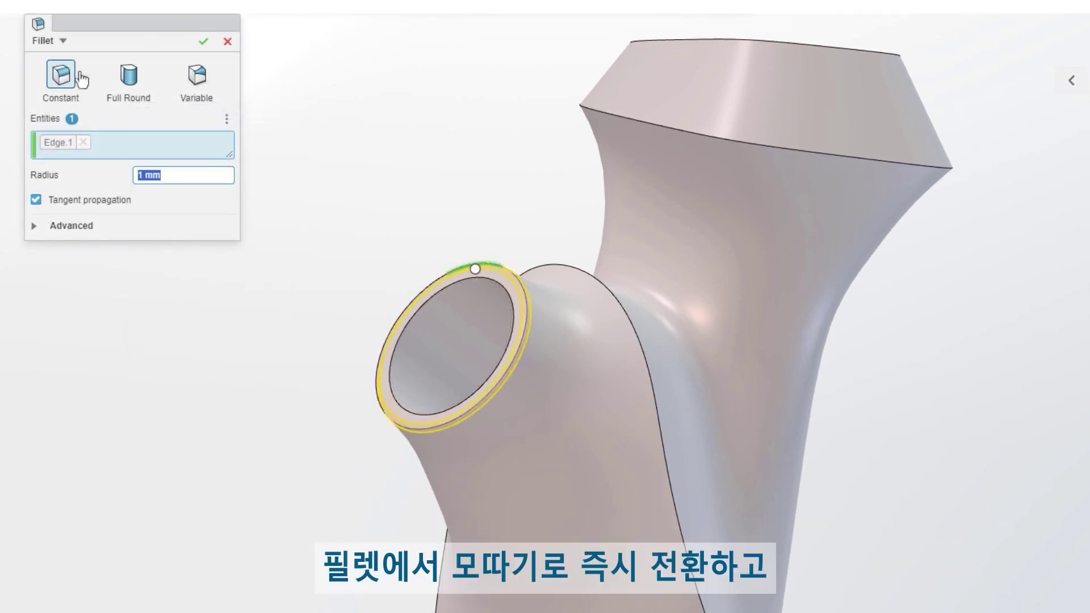
# Chamfer the rim of the hollow tube end.
pyautogui.click(63, 41)
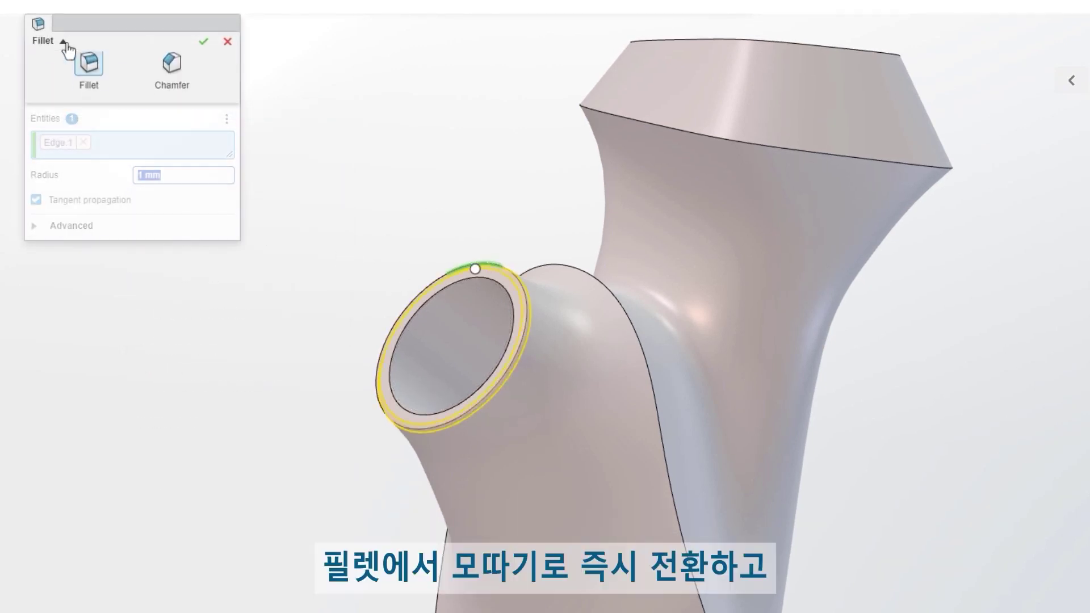
pyautogui.click(166, 99)
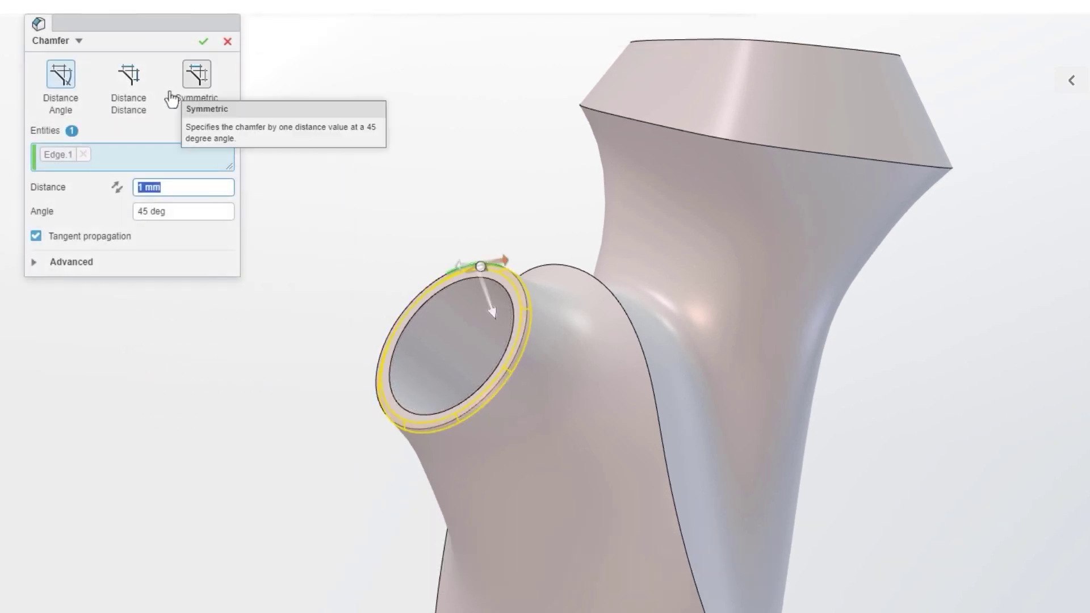
pyautogui.click(203, 42)
# Extrude the ring face about 21 mm, then switch to a sweep along a dimensioned arc path.
pyautogui.click(457, 383)
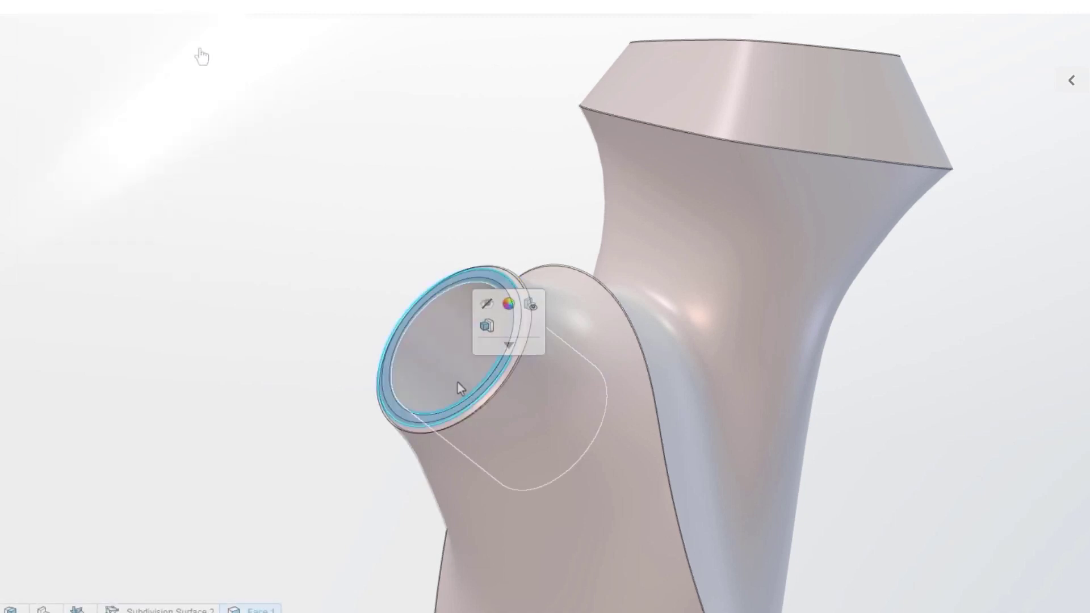
pyautogui.click(486, 329)
pyautogui.moveTo(251, 294); pyautogui.dragTo(302, 360)
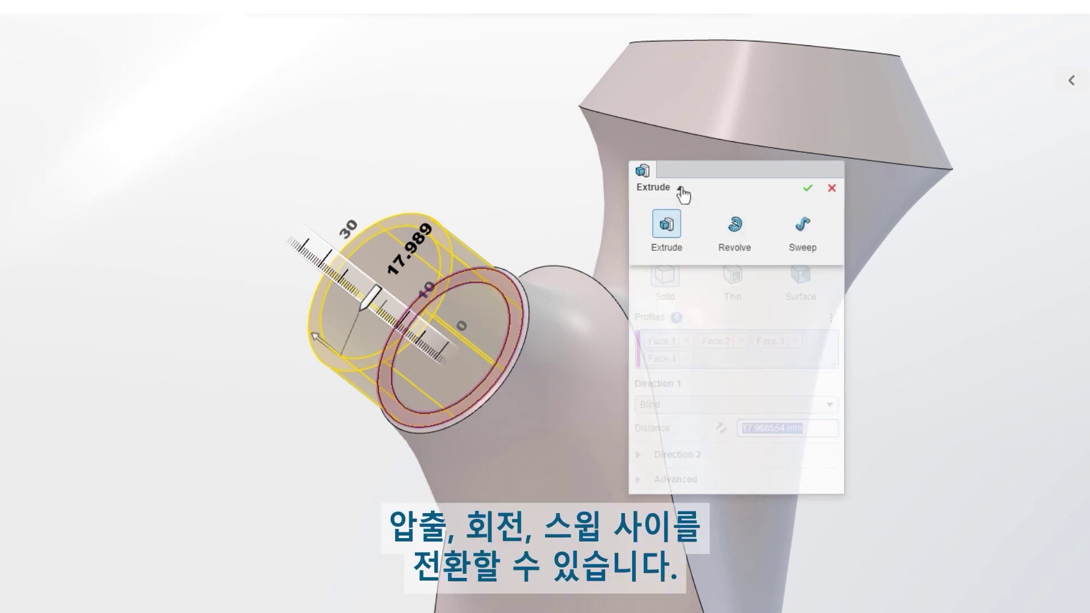
pyautogui.click(802, 239)
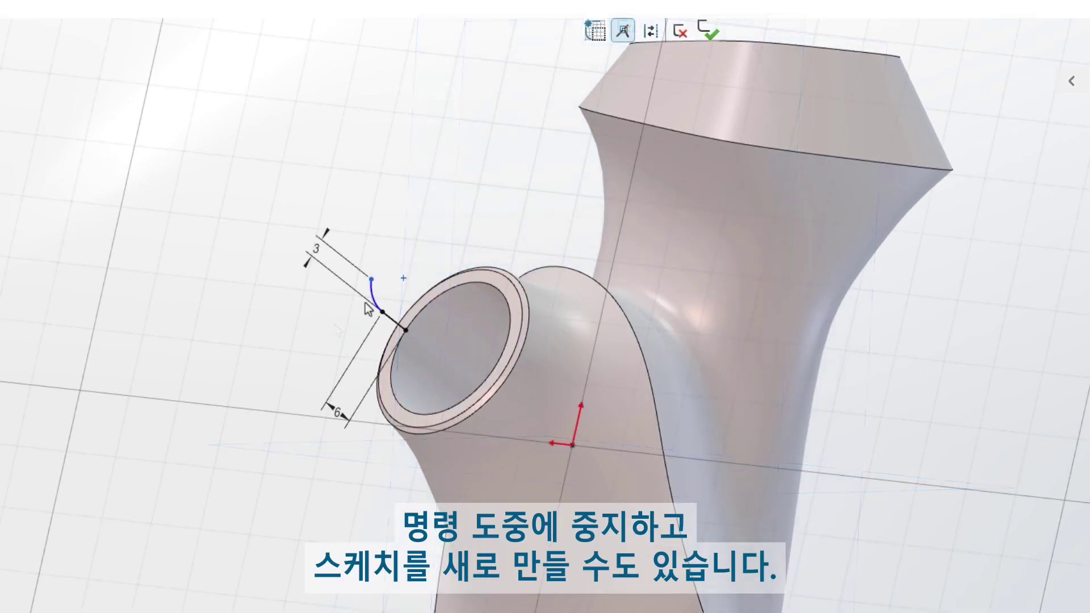
pyautogui.click(322, 331)
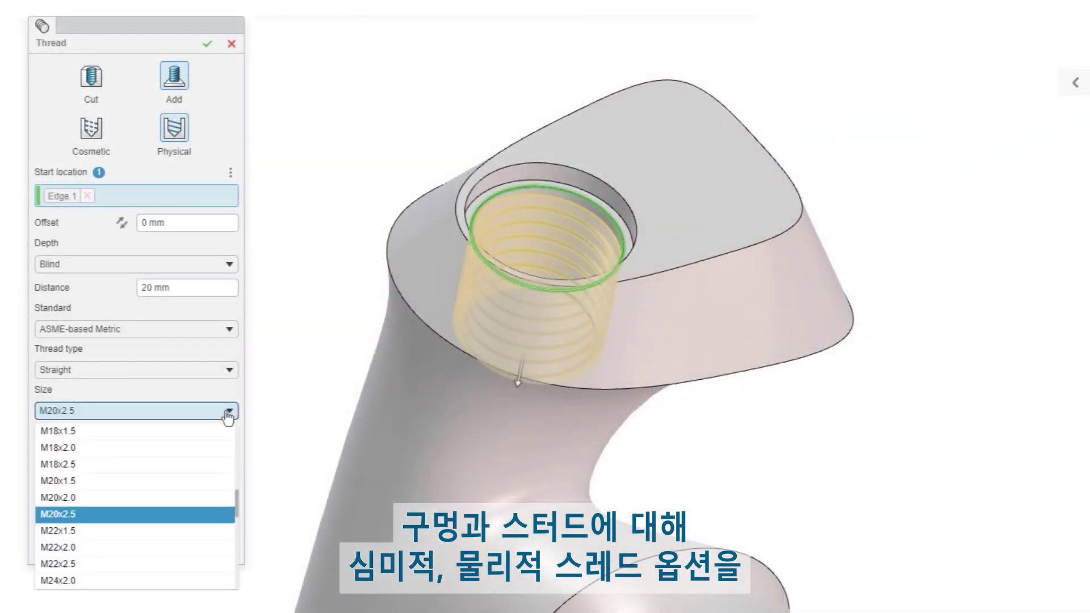
# Cut an M22x2.0 physical thread in the top hole, then thicken the 60 surface faces by 1 mm.
pyautogui.click(165, 543)
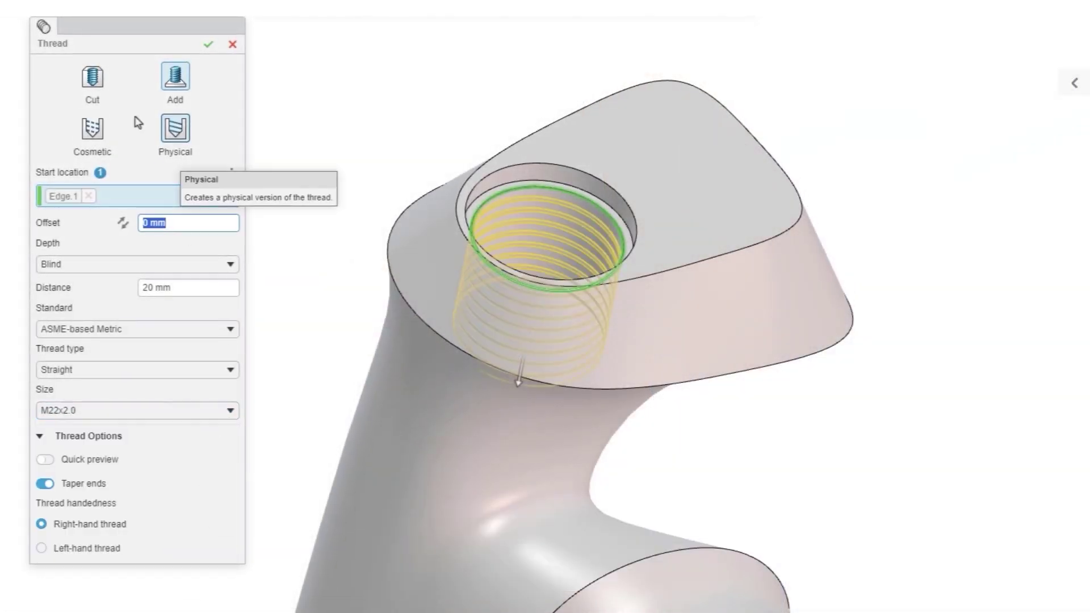
pyautogui.click(91, 76)
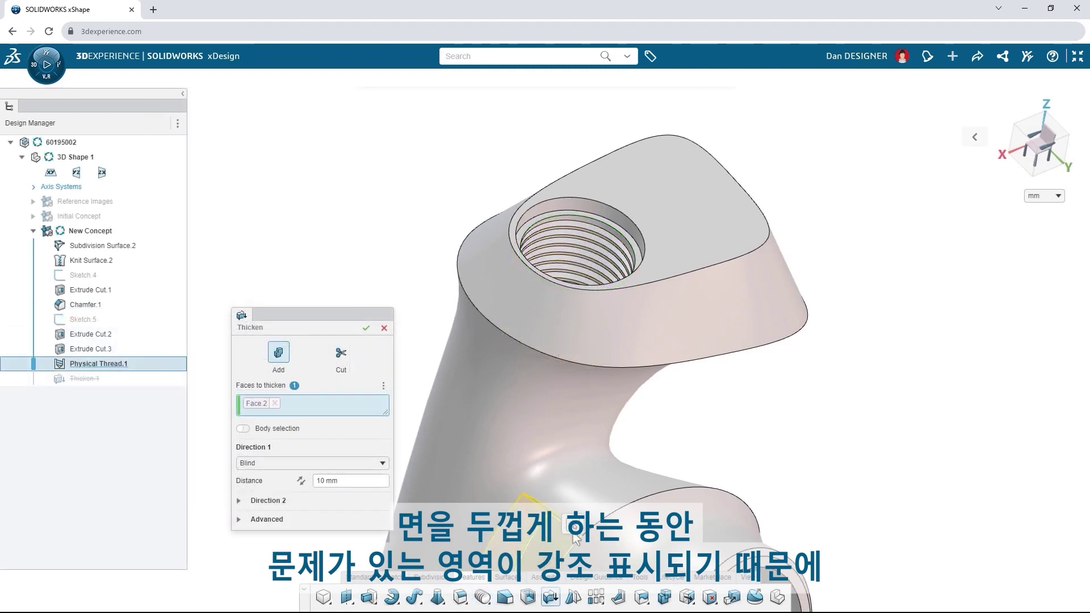
pyautogui.click(574, 528)
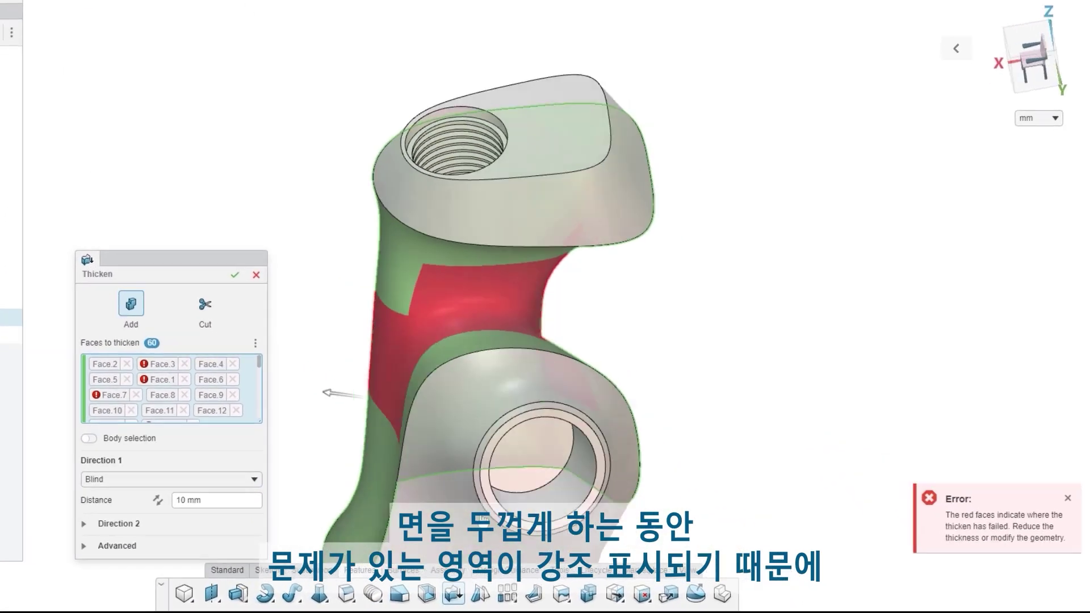
pyautogui.moveTo(431, 528); pyautogui.dragTo(479, 515, button='middle')
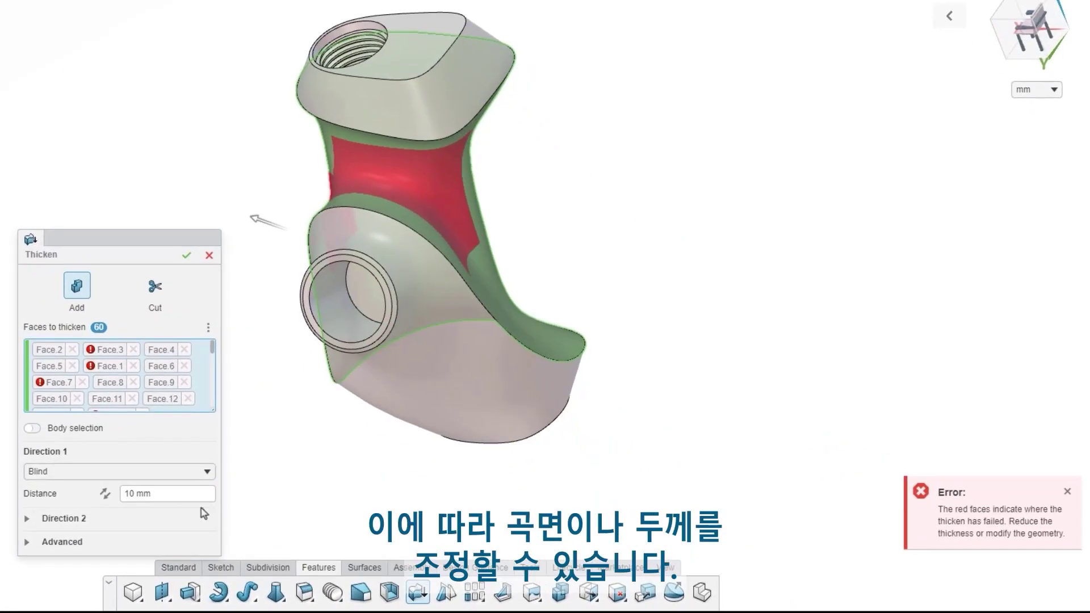
pyautogui.press('Return')
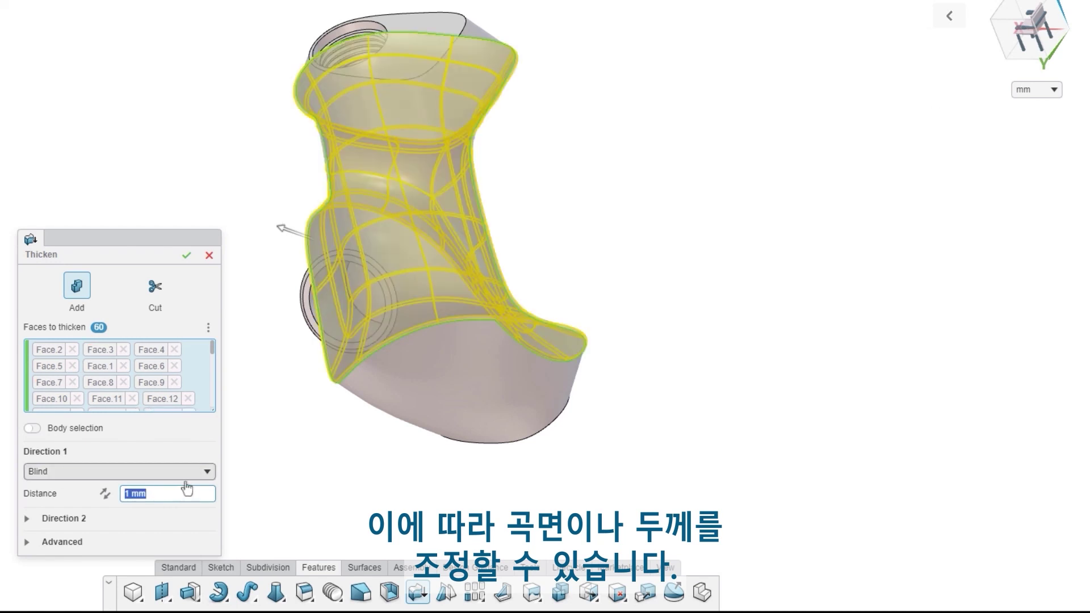
# Accept the thickening and make Thicken.1 its own component, 60195003.
pyautogui.click(187, 255)
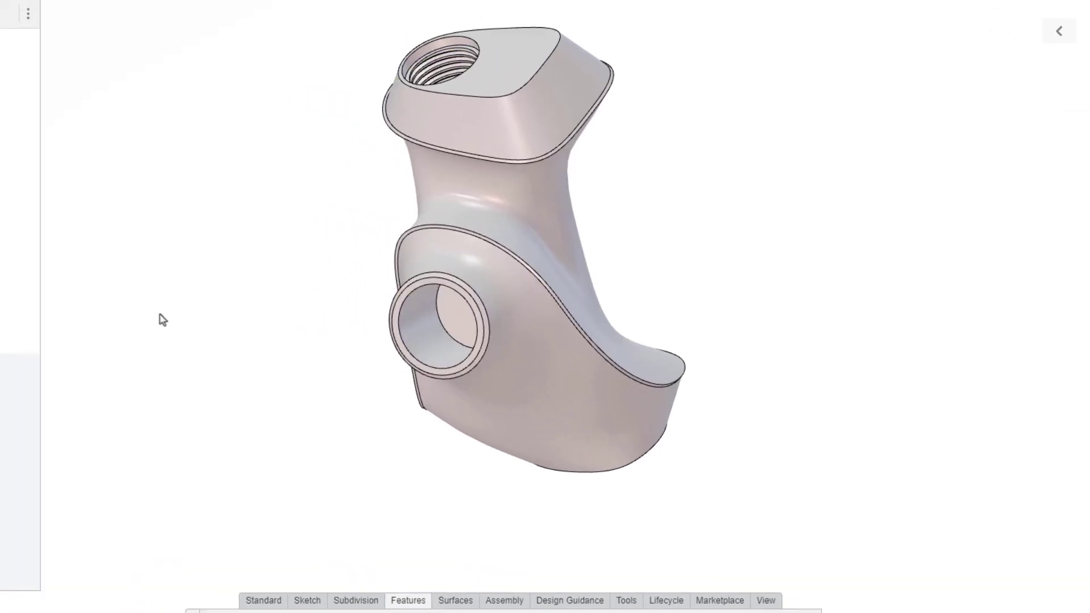
pyautogui.click(305, 412)
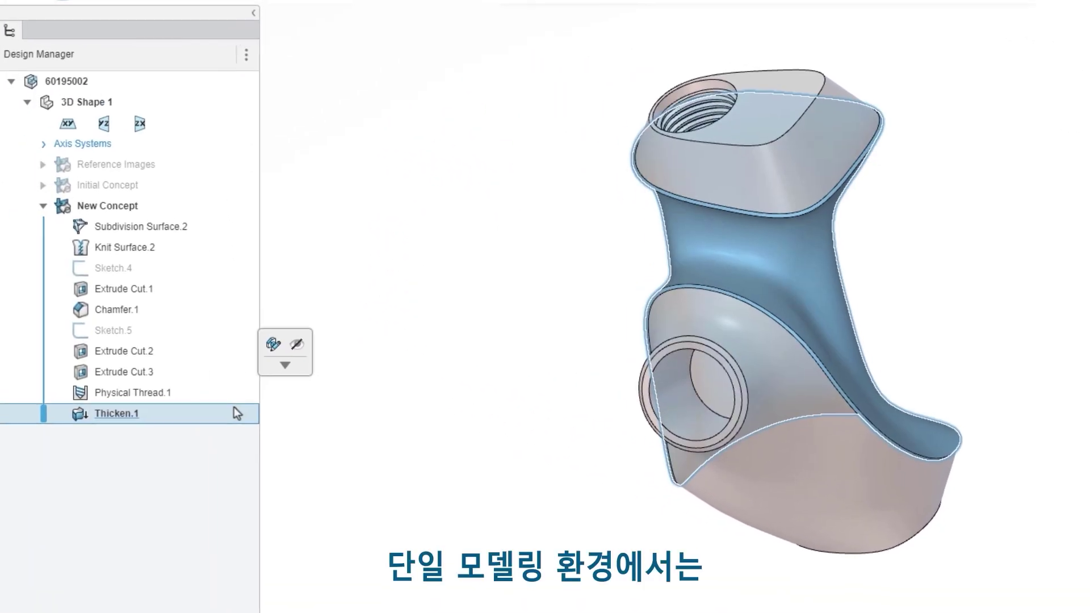
pyautogui.click(285, 371)
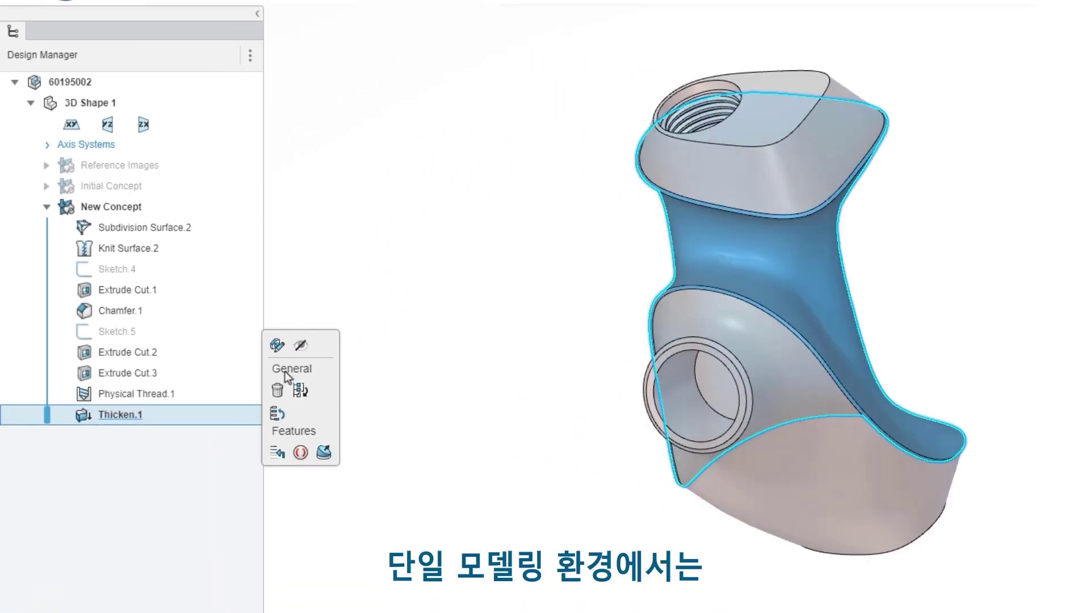
pyautogui.click(299, 398)
pyautogui.write('60195003')
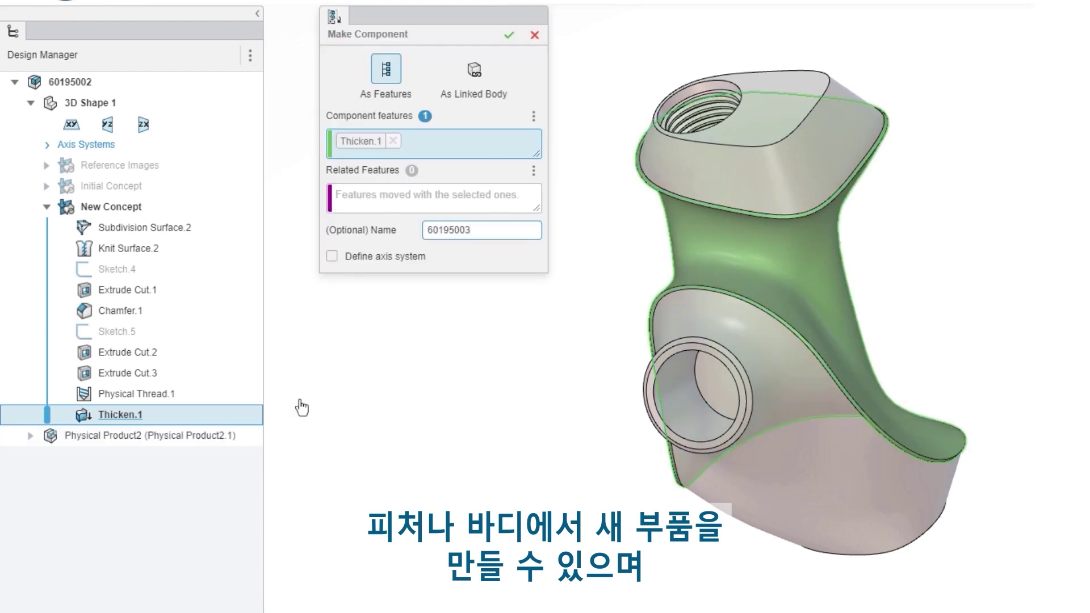
pyautogui.click(508, 36)
# Group 60195002 and 60195003 under new assembly 60195004.
pyautogui.click(148, 89)
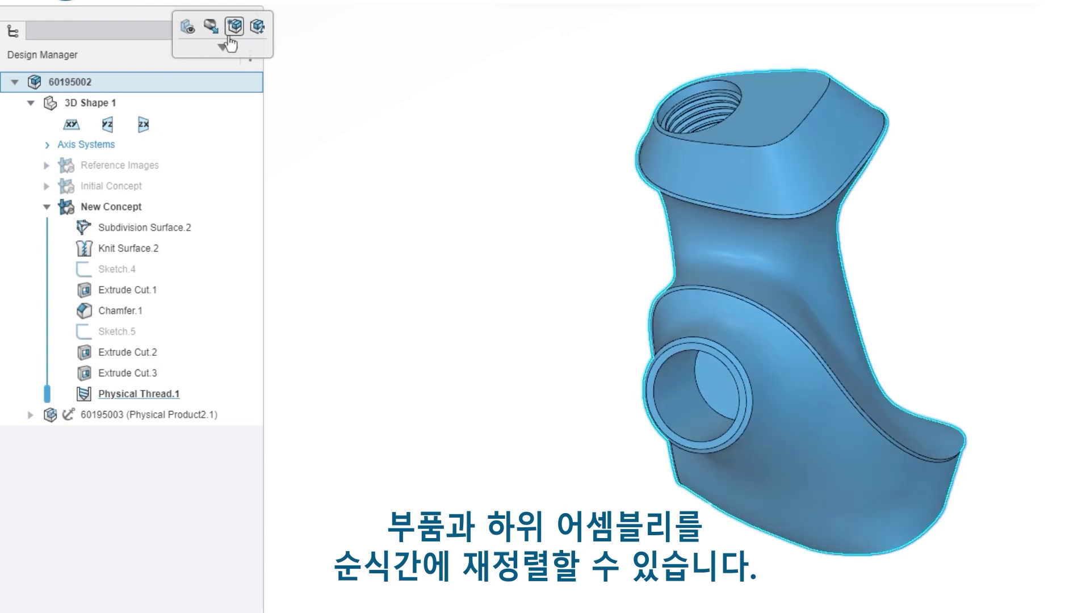
pyautogui.click(234, 26)
pyautogui.click(223, 189)
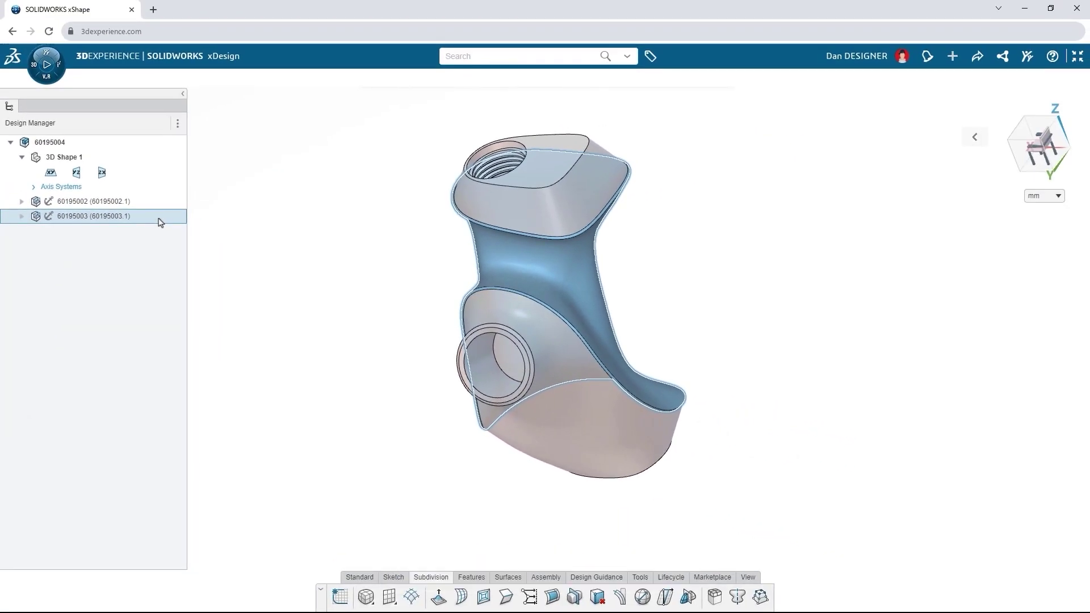
# Open grip 60195003 in xGenerative Design and add a Triangulate node fed by Input.1.
pyautogui.doubleClick(159, 217)
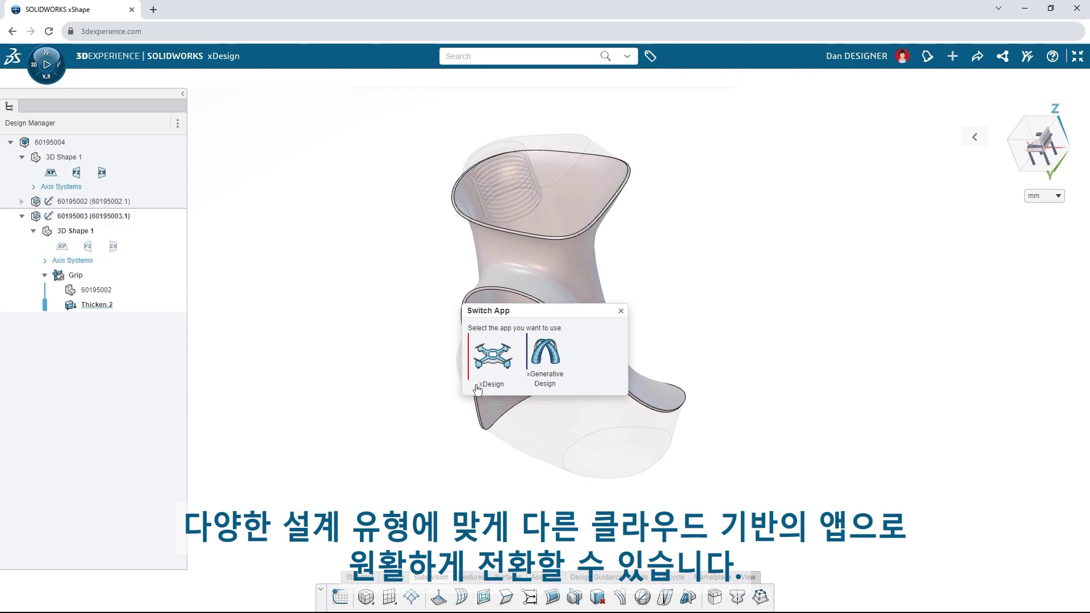
pyautogui.click(547, 370)
pyautogui.moveTo(343, 256); pyautogui.dragTo(444, 325)
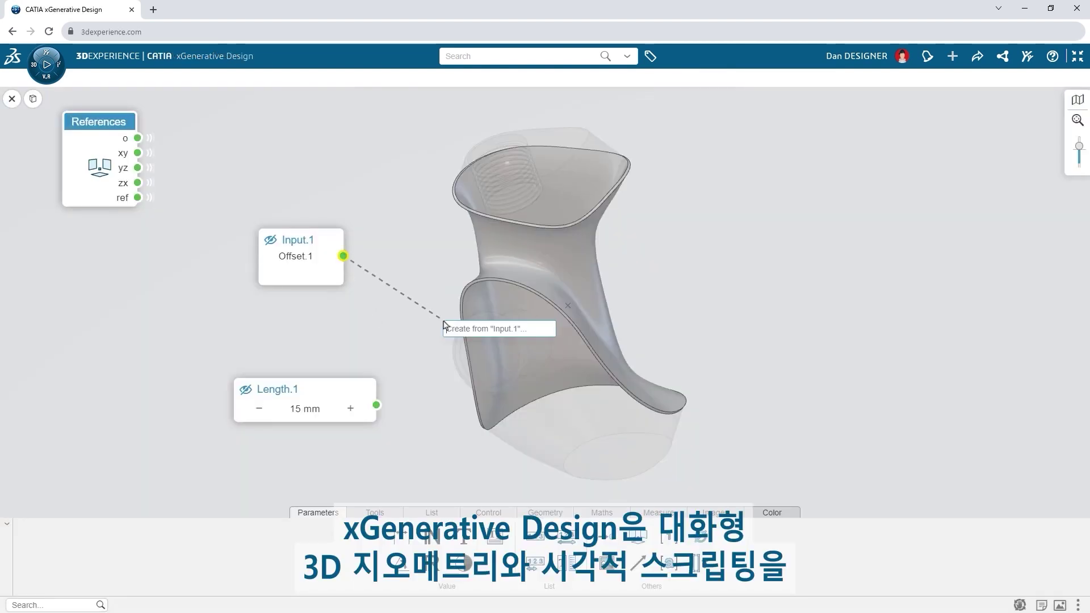
pyautogui.write('tria')
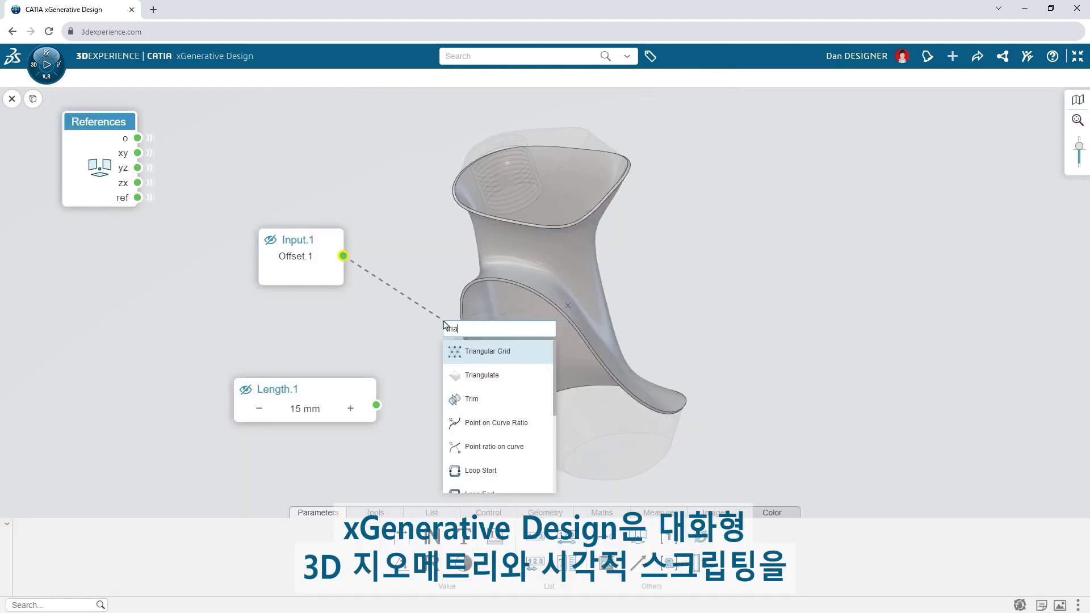
pyautogui.click(478, 385)
# Wire Length.1 to Triangulate.1 at 6 mm and feed Add.1 into Remove.1 to cut the lattice.
pyautogui.moveTo(378, 412); pyautogui.dragTo(443, 362)
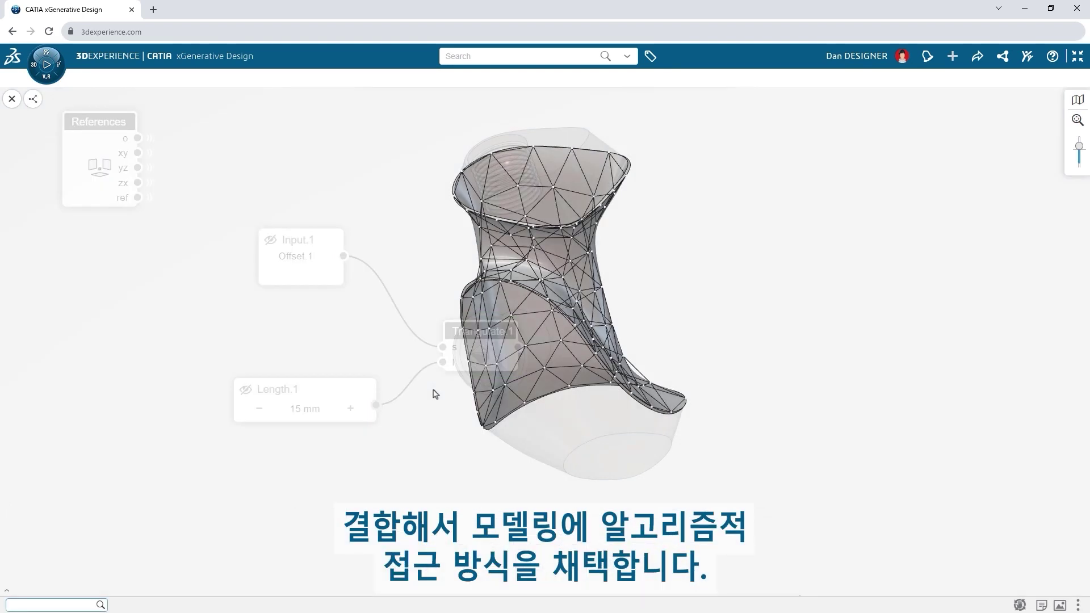
pyautogui.moveTo(438, 390); pyautogui.dragTo(754, 418, button='middle')
pyautogui.write('6')
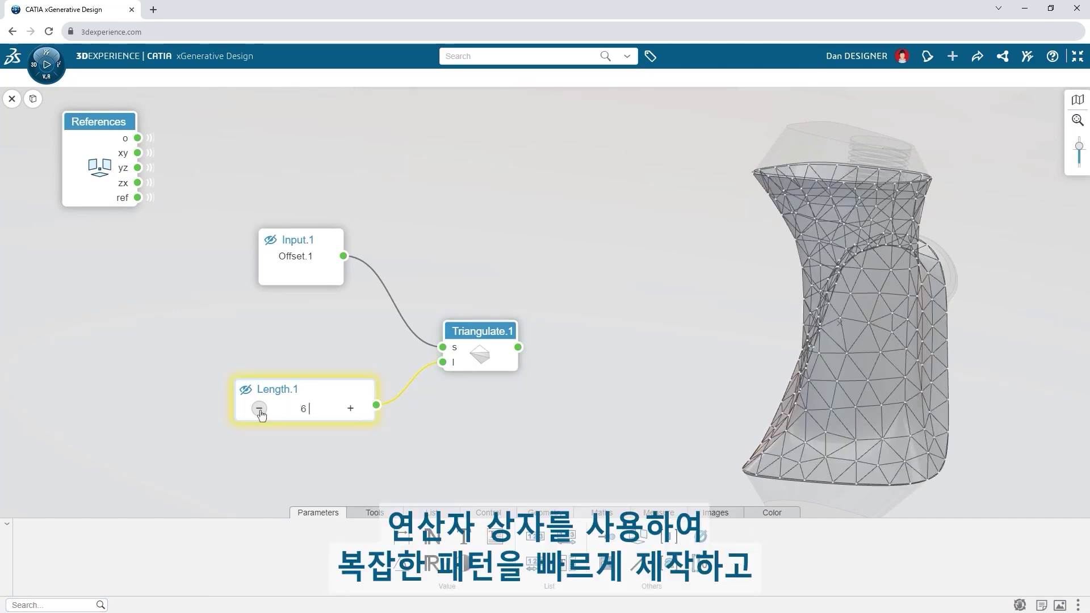
pyautogui.press('Return')
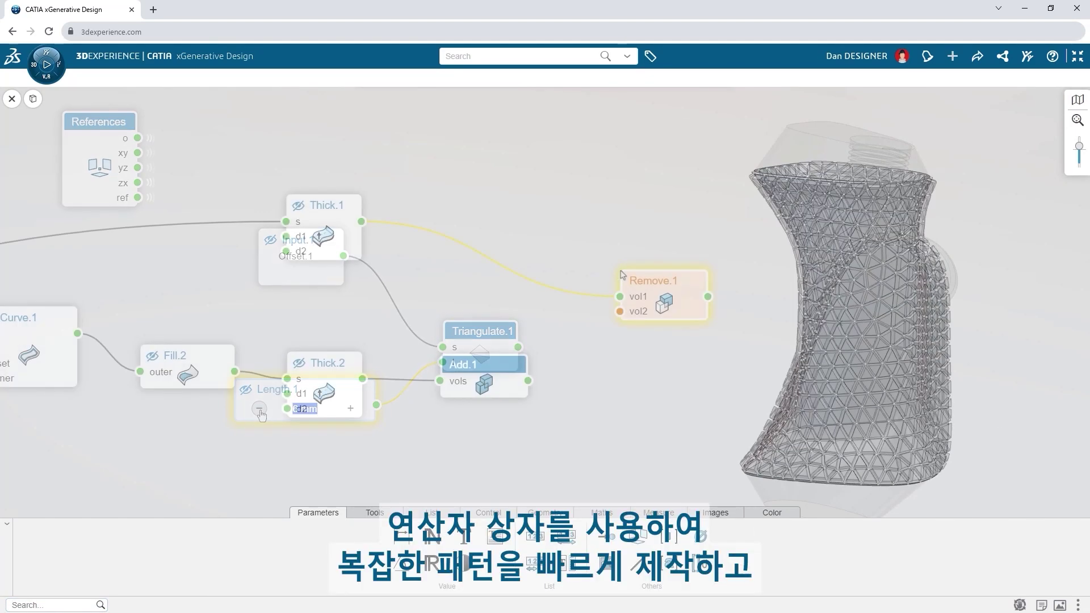
pyautogui.moveTo(528, 380); pyautogui.dragTo(559, 362)
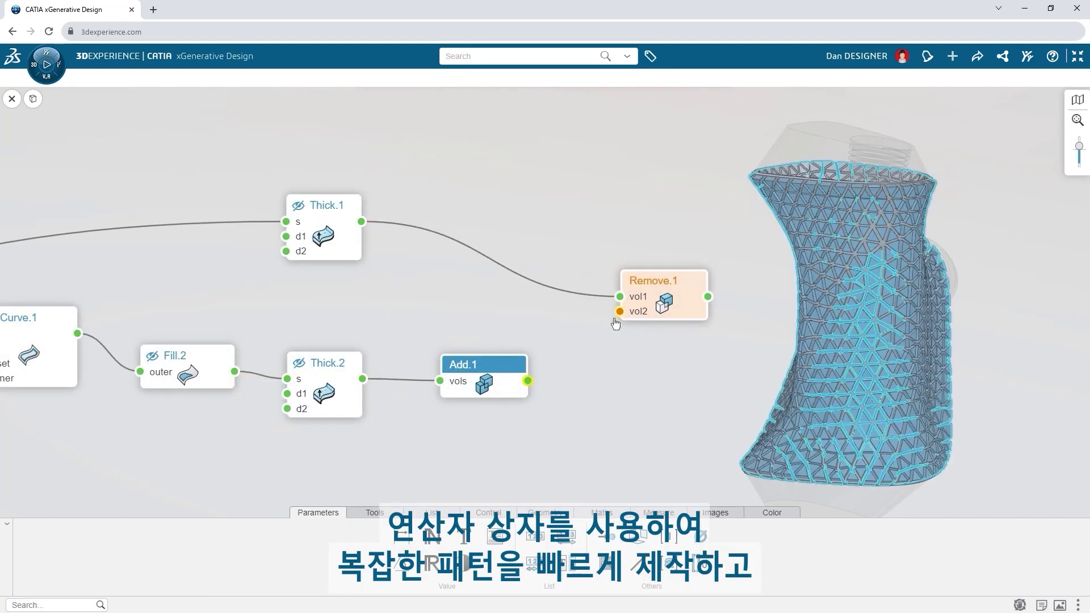
pyautogui.moveTo(619, 330); pyautogui.dragTo(620, 311)
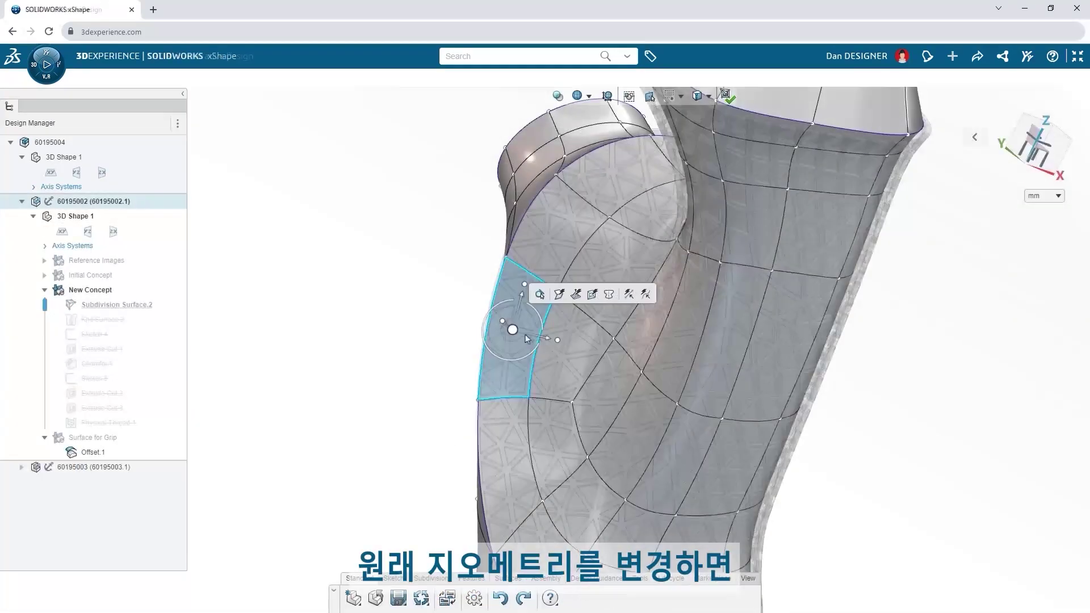
pyautogui.moveTo(525, 335); pyautogui.dragTo(491, 389)
# Finish the grip's subdivision surface edit and show its revision history.
pyautogui.click(727, 100)
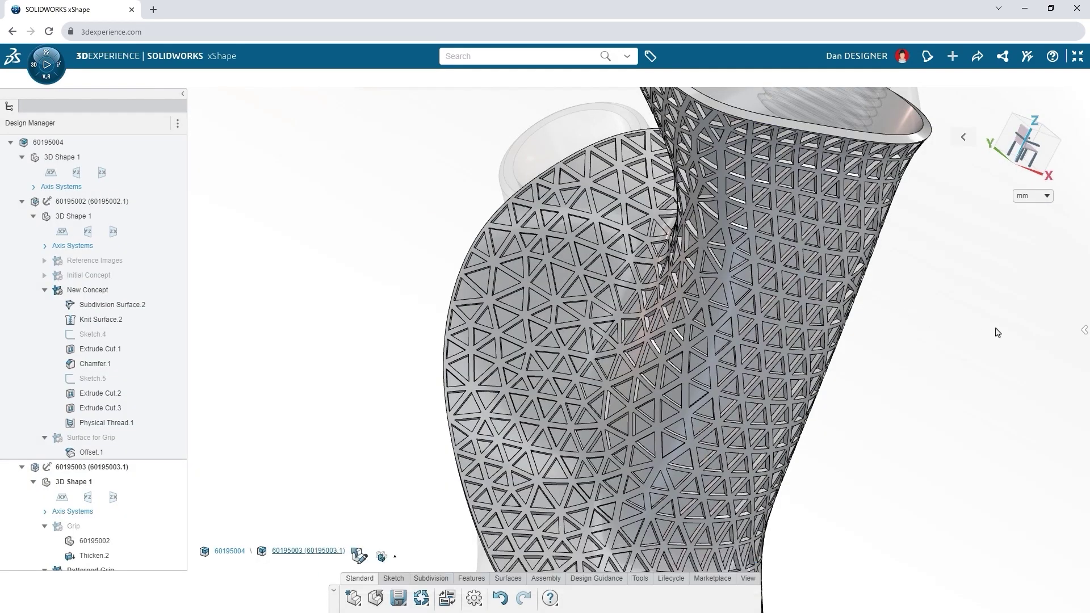
pyautogui.click(1082, 332)
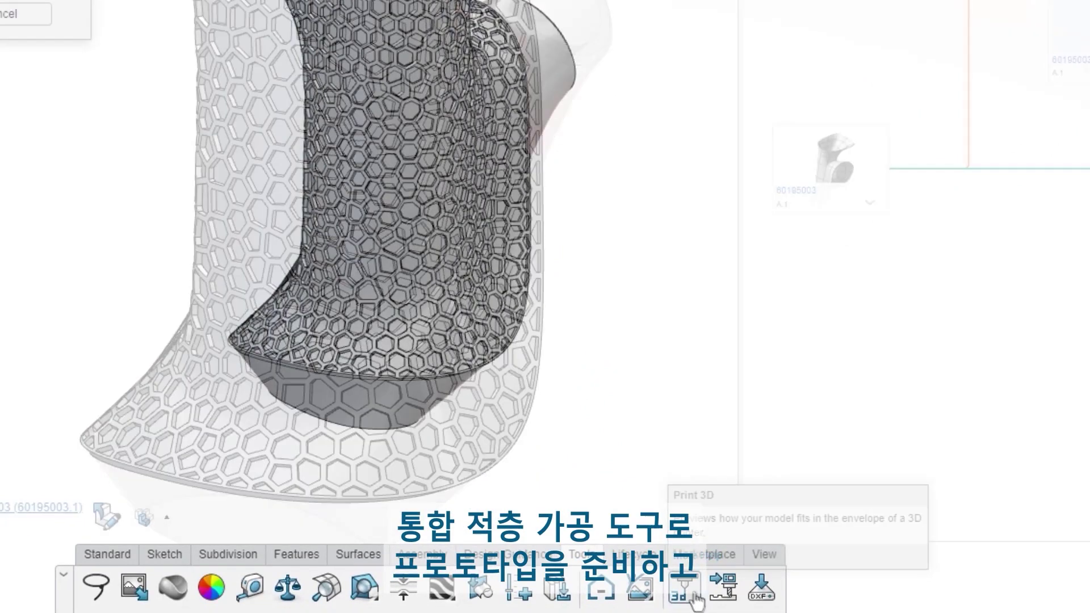
# In Print 3D, add a custom 250 × 210 × 200 mm printer envelope with a chosen printing technology.
pyautogui.click(695, 597)
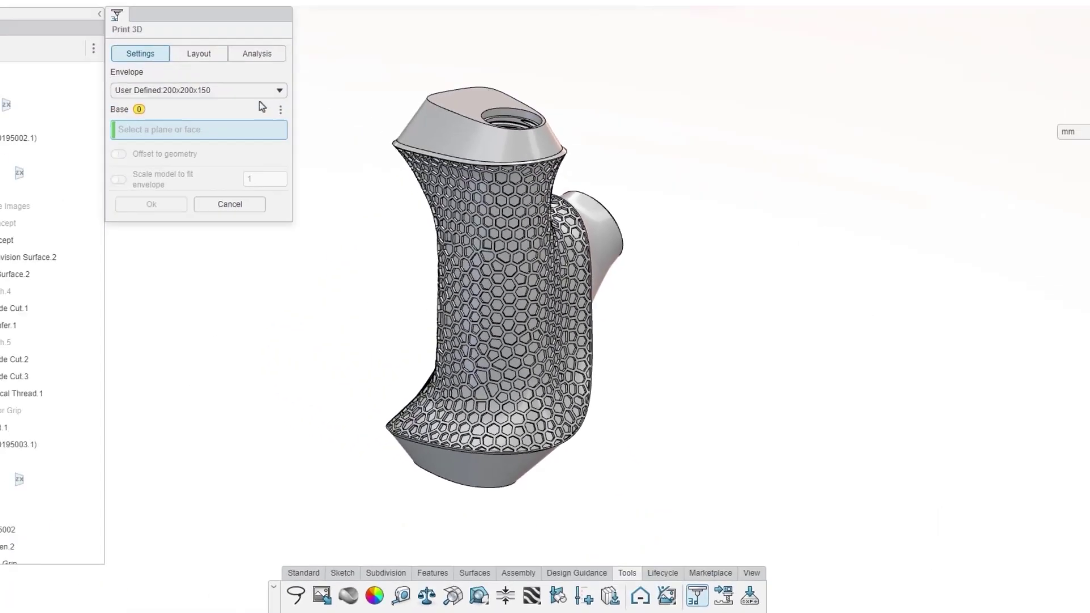
pyautogui.click(261, 90)
pyautogui.click(238, 105)
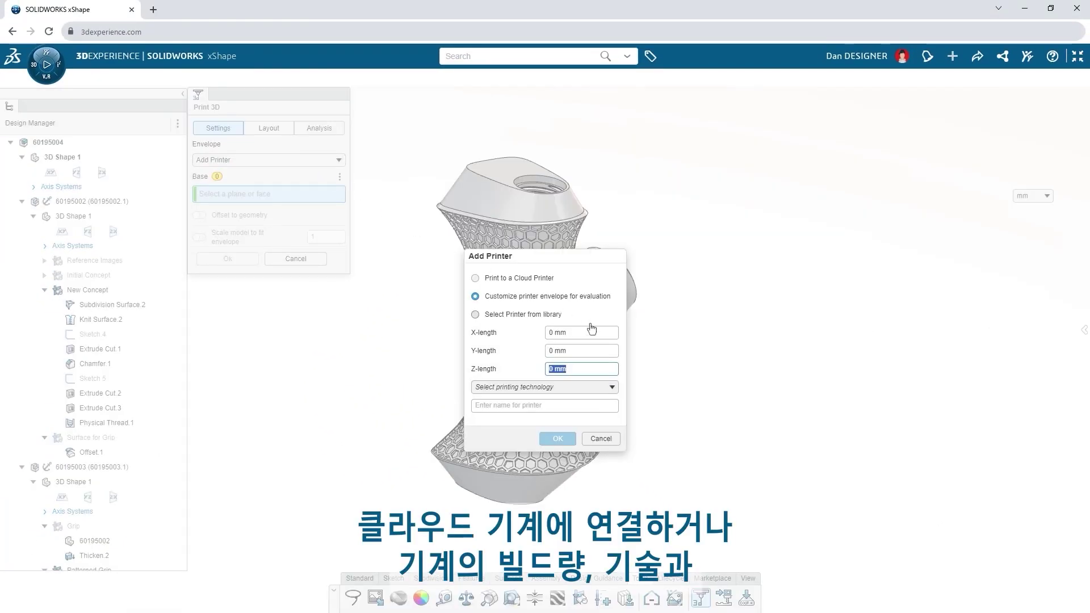
pyautogui.click(591, 350)
pyautogui.write('25')
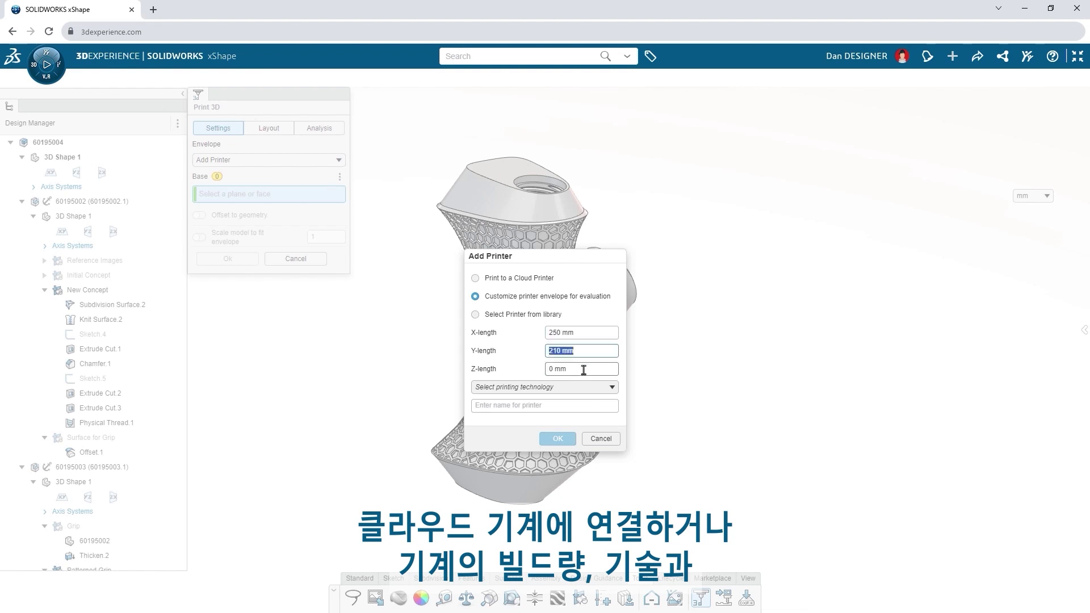
pyautogui.write('10')
pyautogui.click(583, 369)
pyautogui.write('200')
pyautogui.click(585, 387)
pyautogui.click(573, 400)
pyautogui.click(557, 438)
# Highlight the grip's areas that need support with a 75° threshold.
pyautogui.click(319, 128)
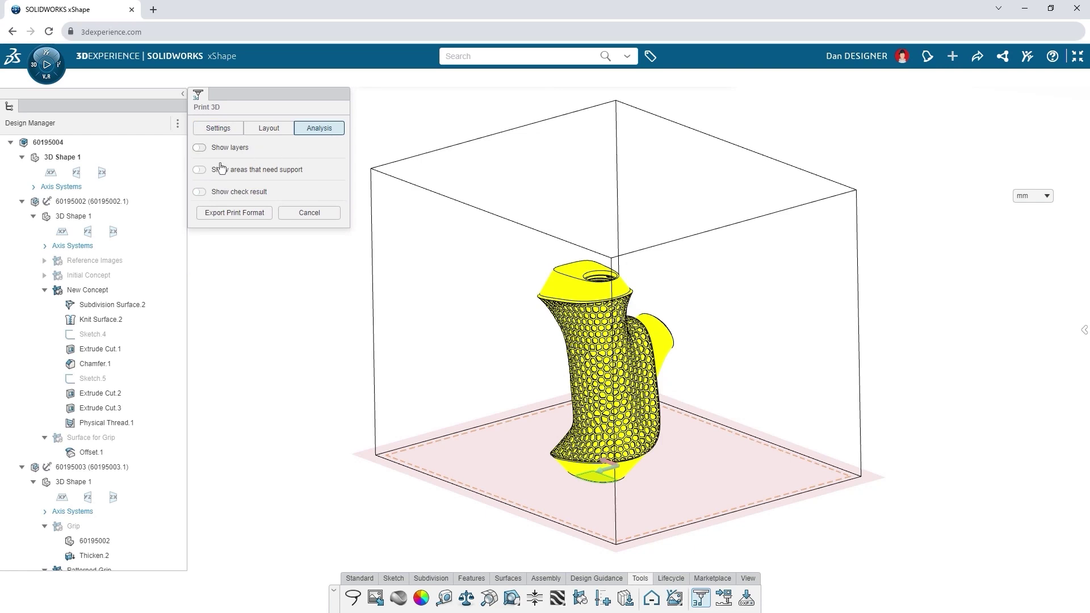
pyautogui.click(199, 170)
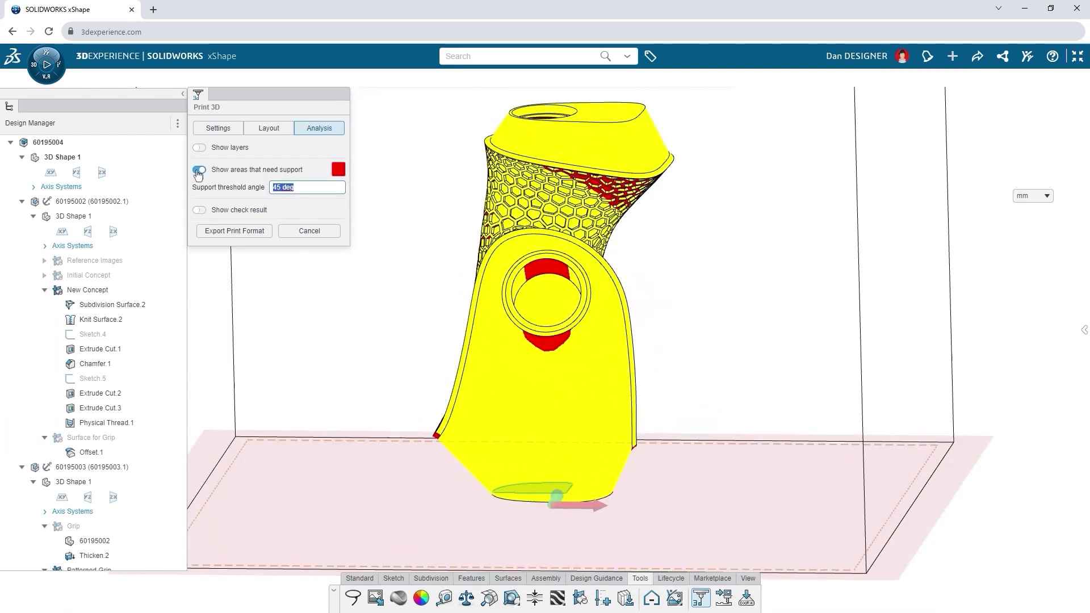
pyautogui.write('25')
pyautogui.press('Return')
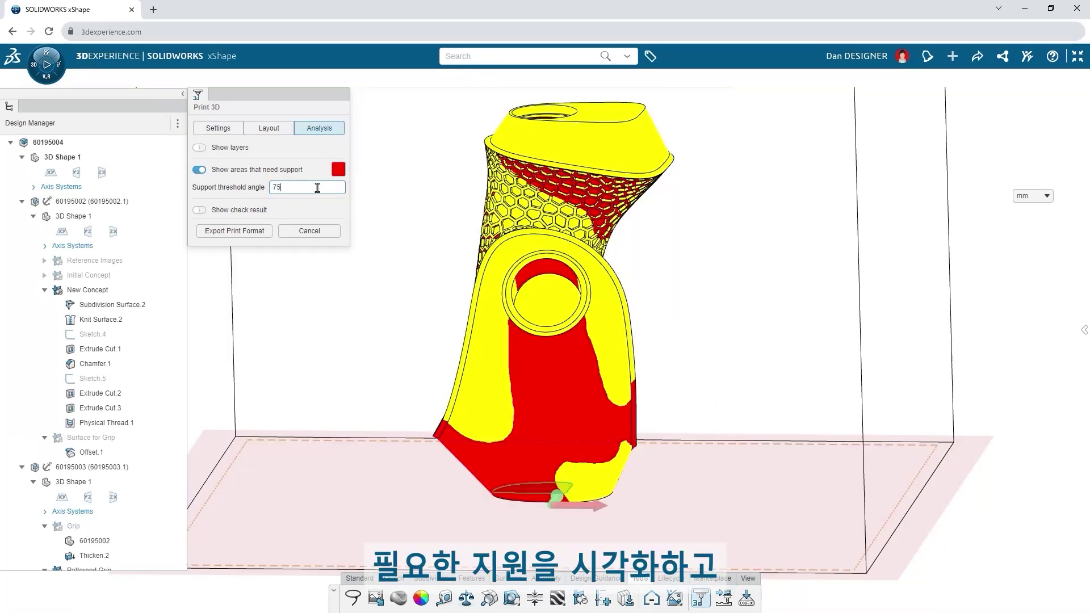
pyautogui.press('Return')
# Show the print layers, stepping the layer size through 2 and 3 to 4 mm.
pyautogui.click(199, 148)
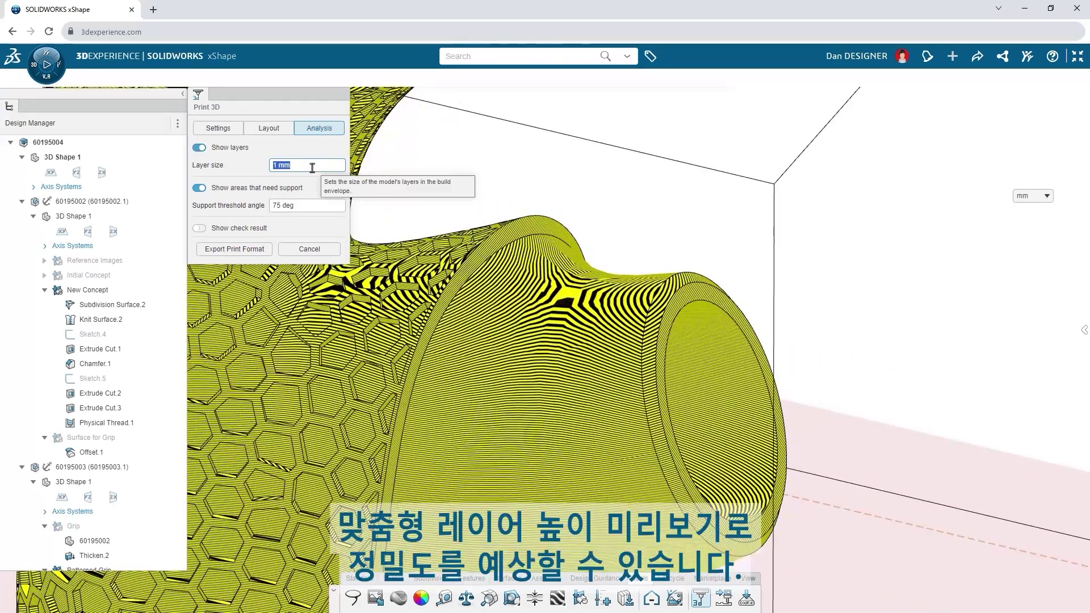
pyautogui.write('2')
pyautogui.press('Return')
pyautogui.write('3')
pyautogui.press('Return')
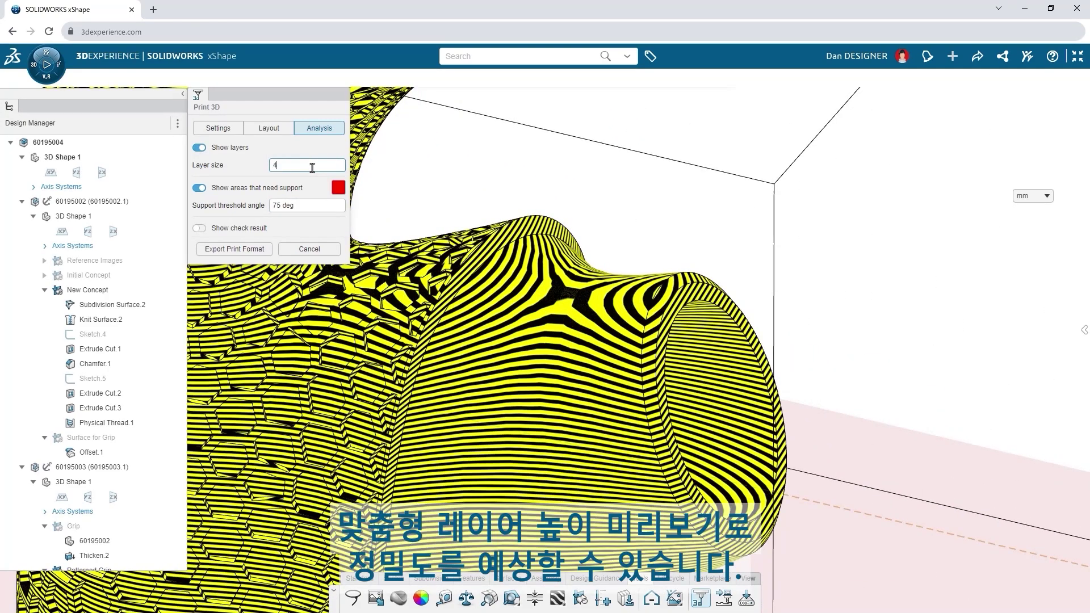
pyautogui.write('4')
pyautogui.press('Return')
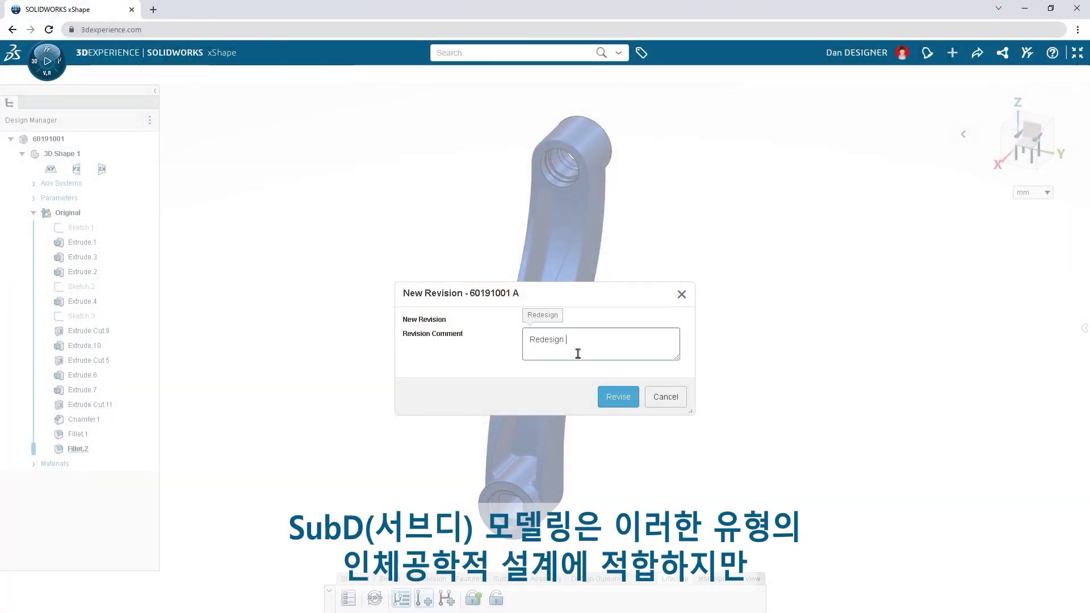
# Confirm the Redesign revision of the crank arm and crease the new subdivision box's edges.
pyautogui.click(618, 397)
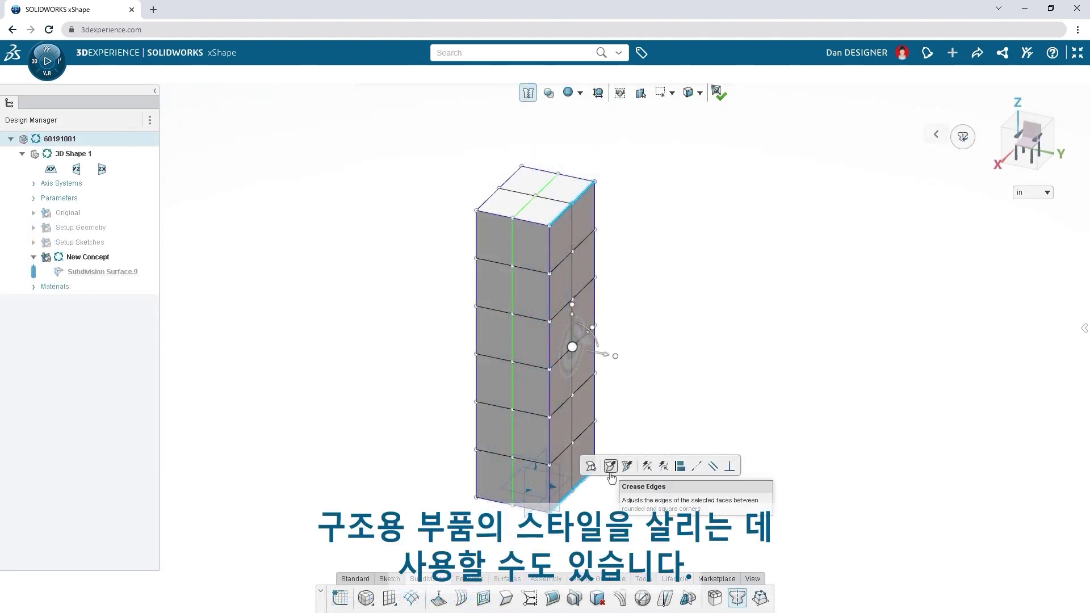
pyautogui.click(610, 474)
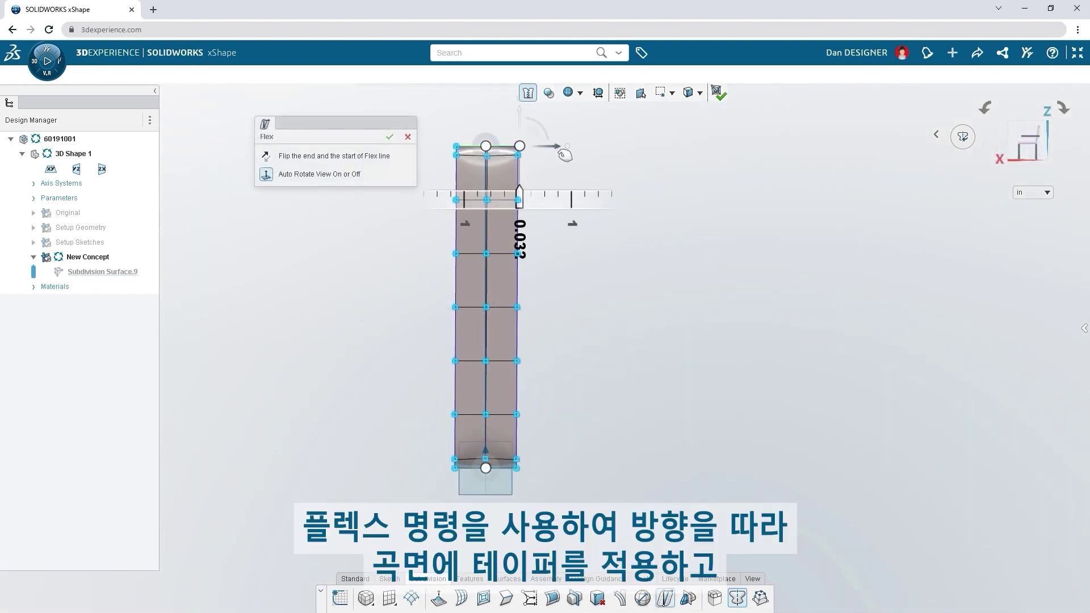
# Flex the box to lean, fit its end face to the sketched curve, and align one edge's vertices.
pyautogui.moveTo(565, 155); pyautogui.dragTo(589, 154)
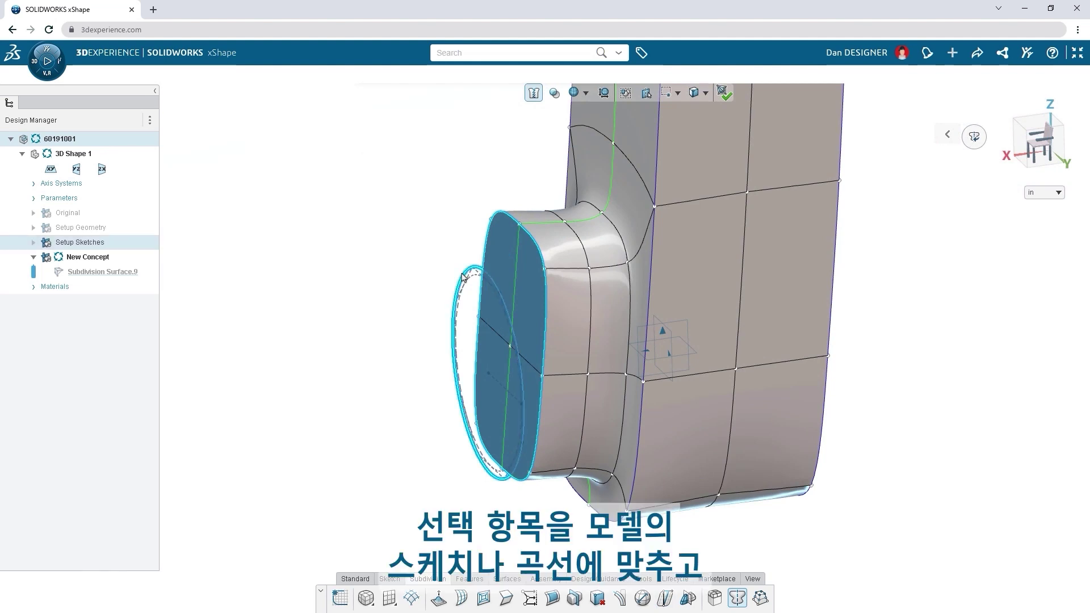
pyautogui.click(489, 243)
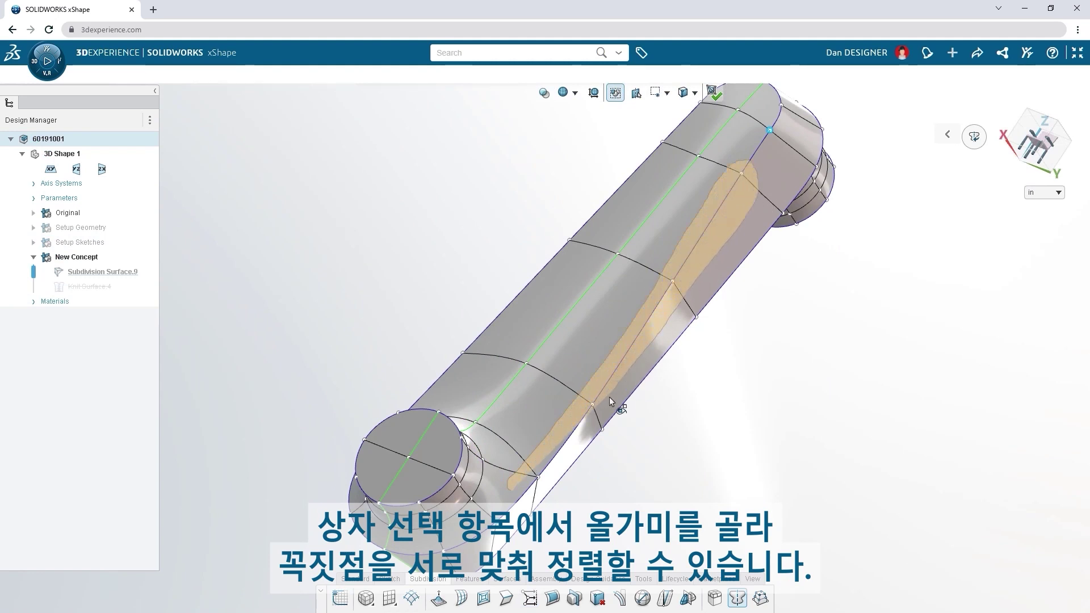
pyautogui.moveTo(549, 481); pyautogui.dragTo(522, 497)
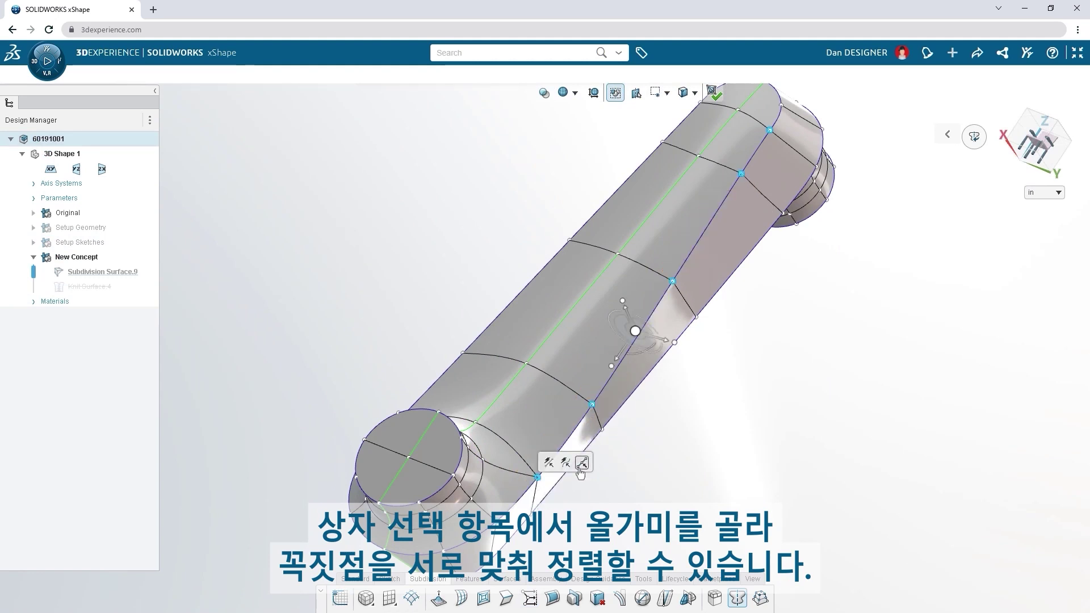
pyautogui.click(581, 463)
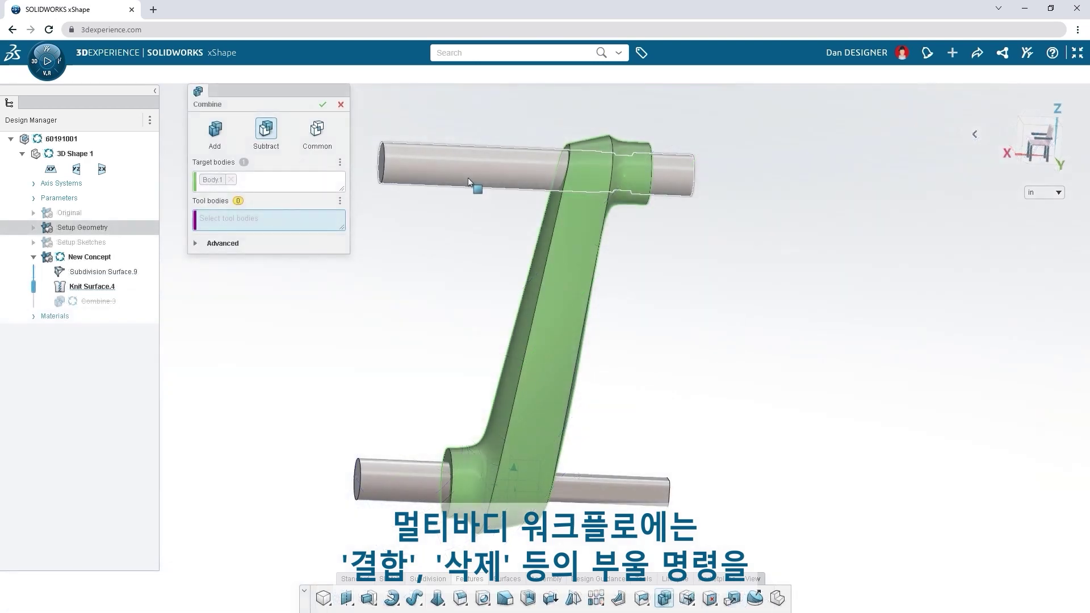
# Subtract the top and bottom cylinders from the crank arm body.
pyautogui.click(468, 179)
pyautogui.click(405, 469)
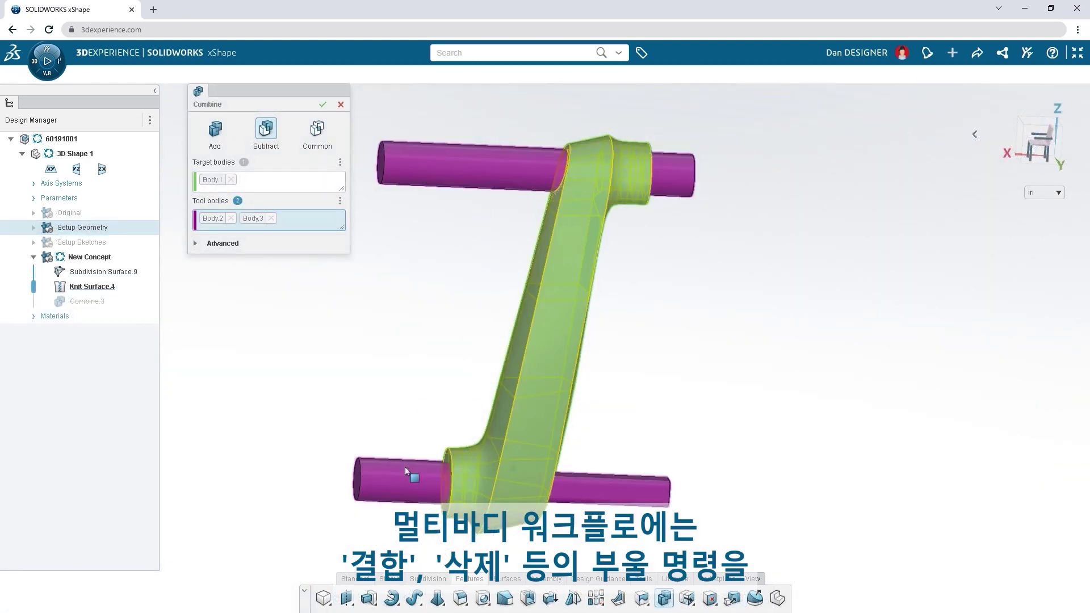
pyautogui.press('Return')
# Create the M5 counterbore holes with depth up to the arm's top face.
pyautogui.moveTo(428, 461); pyautogui.dragTo(382, 373, button='middle')
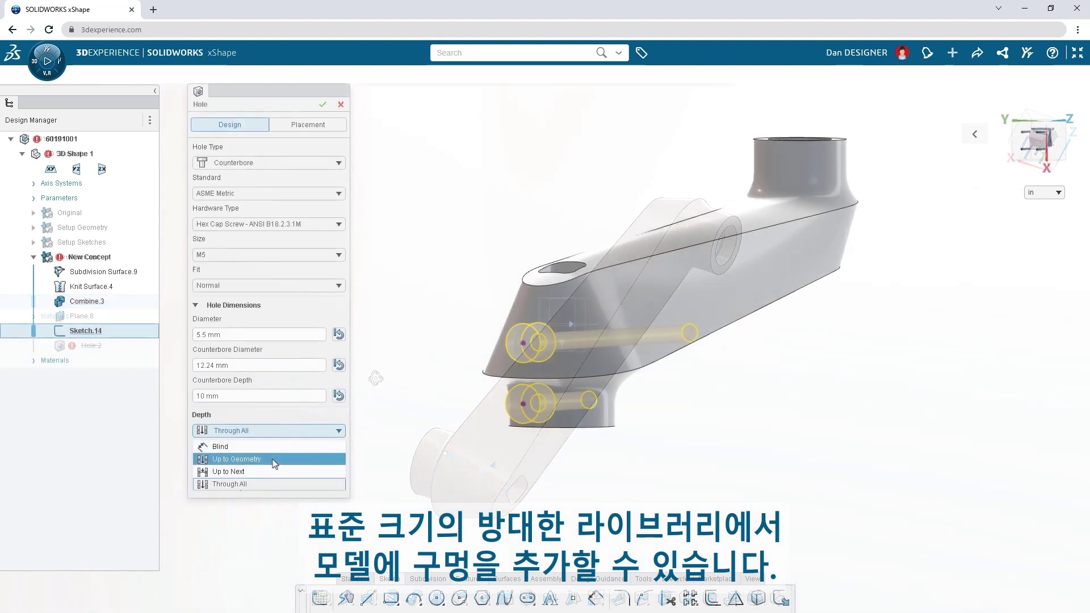
pyautogui.click(238, 459)
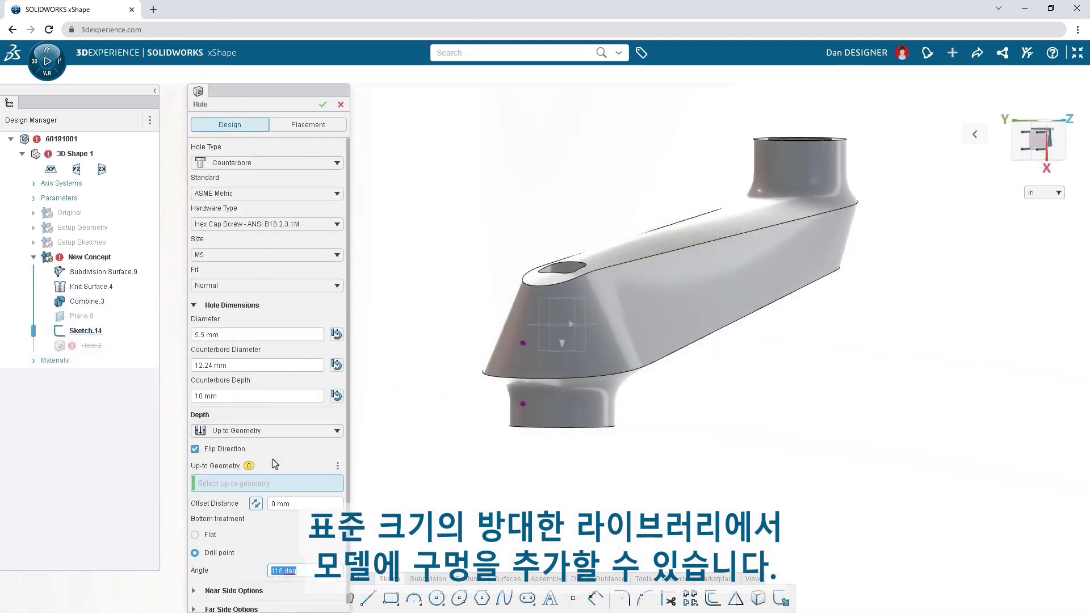
pyautogui.click(570, 274)
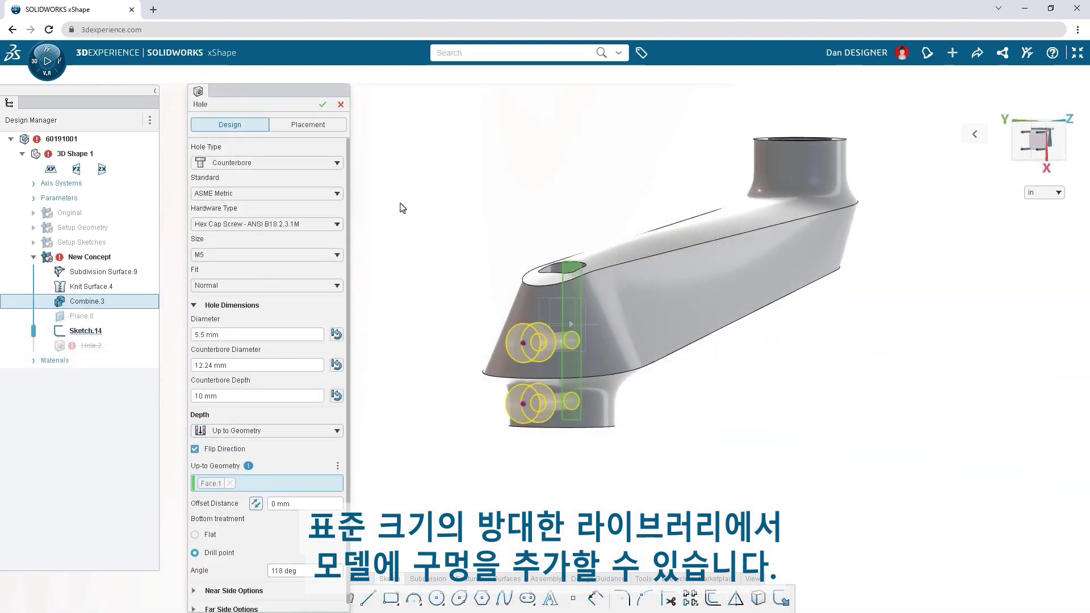
pyautogui.click(322, 105)
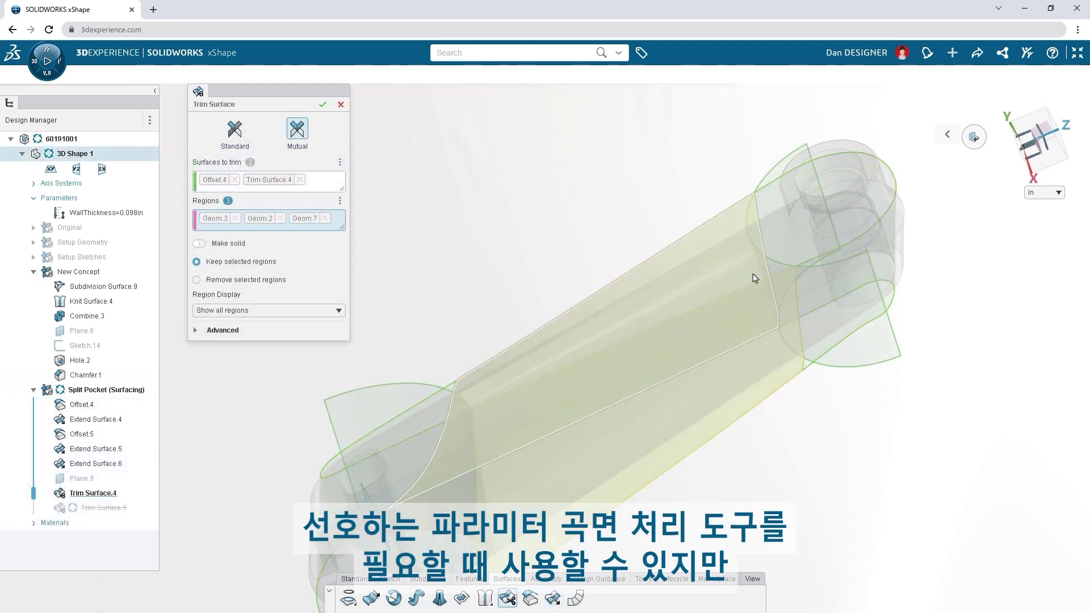
# Keep the right-end region in the mutual trim and add Profile Sketch #1 as a net surface profile.
pyautogui.click(768, 275)
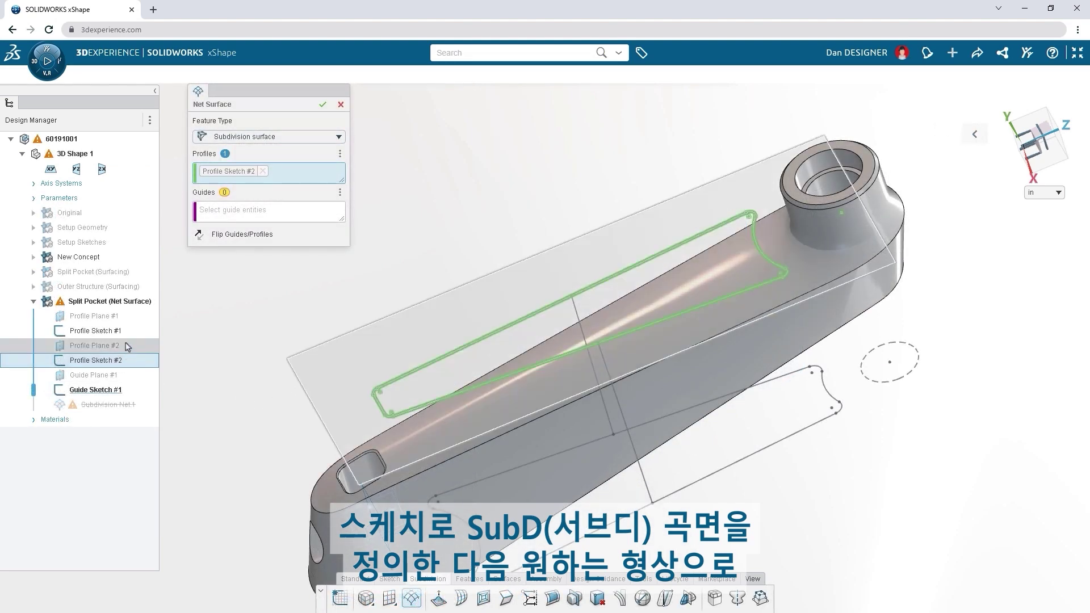
pyautogui.click(122, 333)
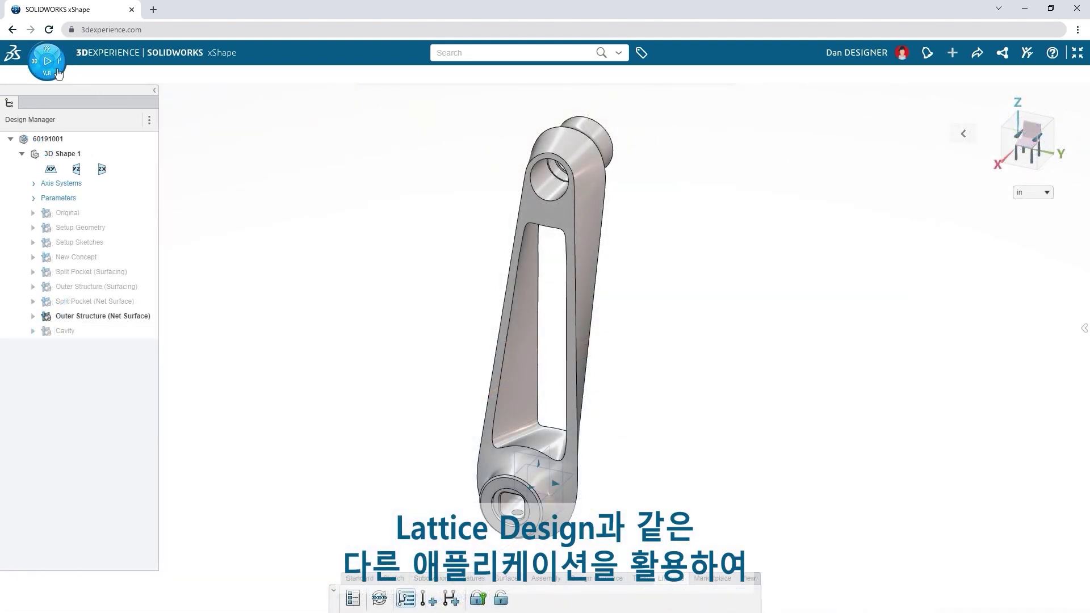
# Open crank arm 60191001 in Lattice Design from the compass's favorite apps.
pyautogui.click(47, 61)
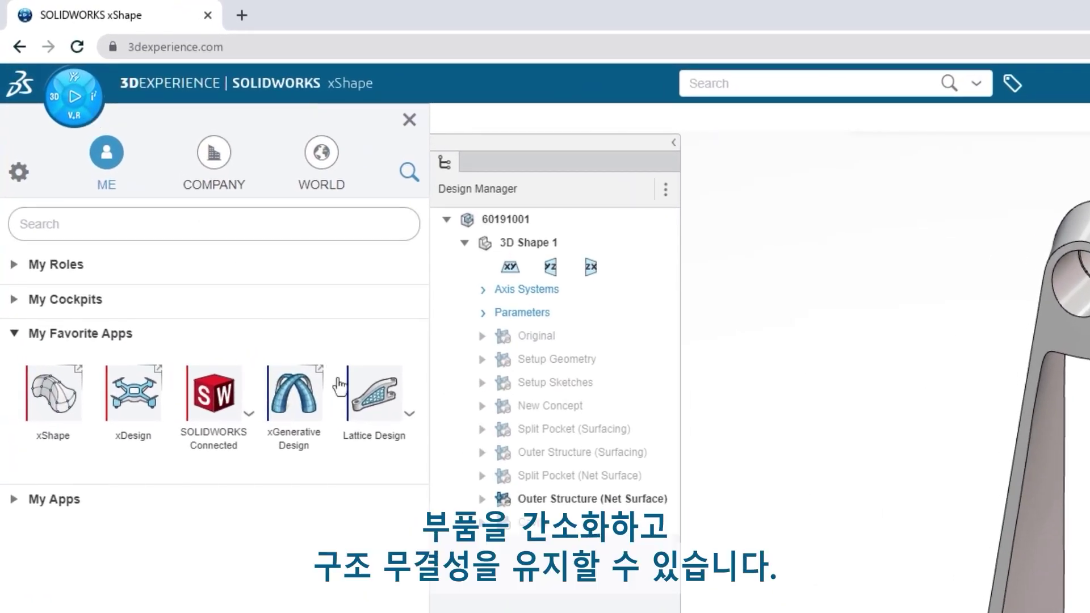
pyautogui.click(384, 451)
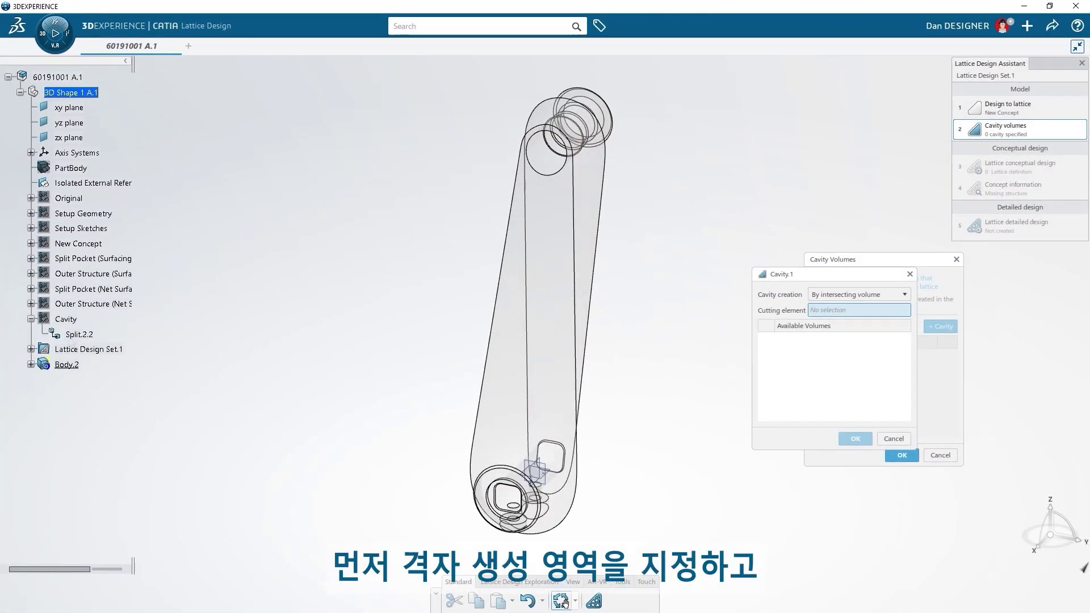
# Define the cavity volume using Split.2.2 and Volume.535.
pyautogui.click(72, 336)
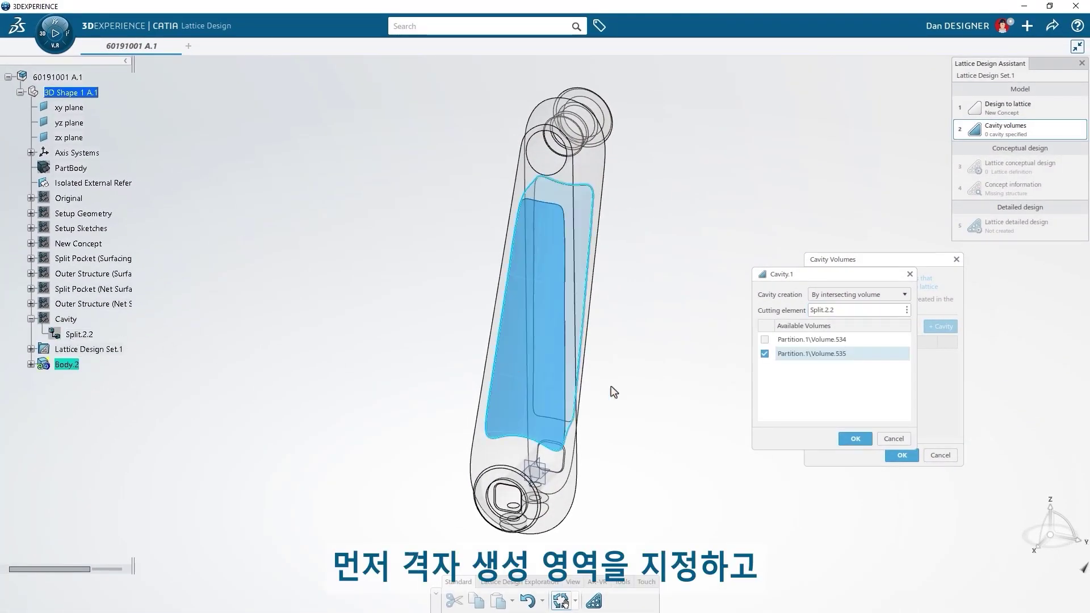
pyautogui.click(854, 439)
pyautogui.click(894, 456)
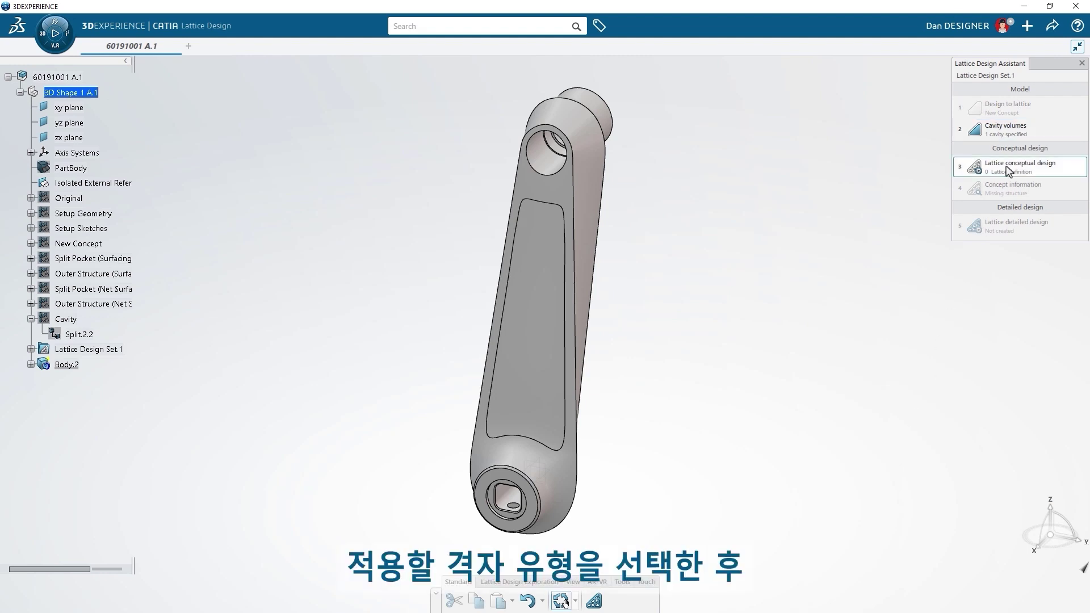
# Fill the cavity with a Regular Diamond lattice, 16 mm cells and 1.6 mm struts, and generate it.
pyautogui.click(1008, 171)
pyautogui.click(995, 366)
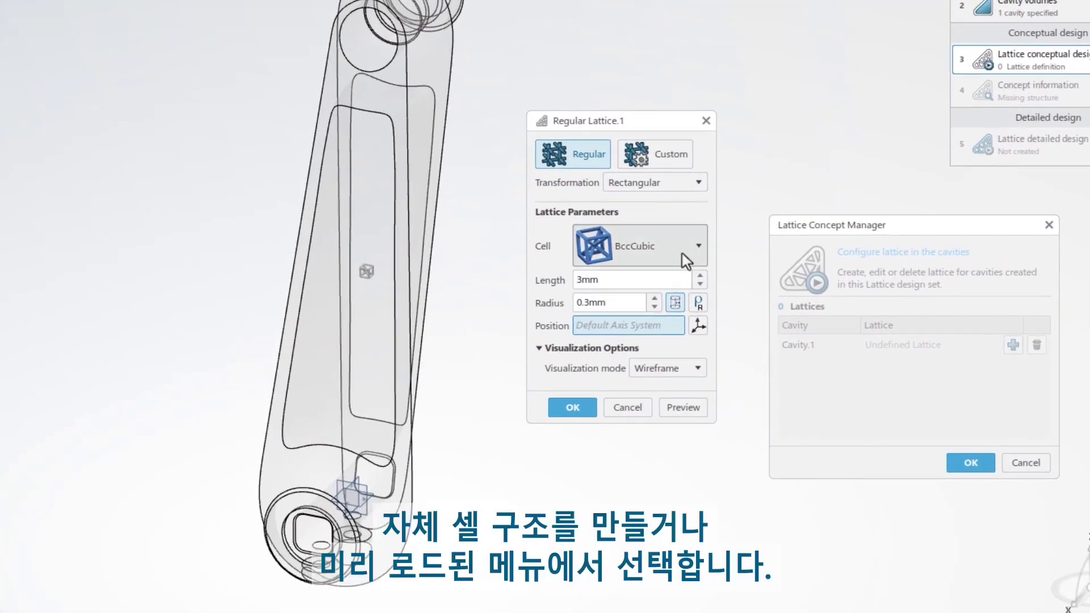
pyautogui.click(683, 253)
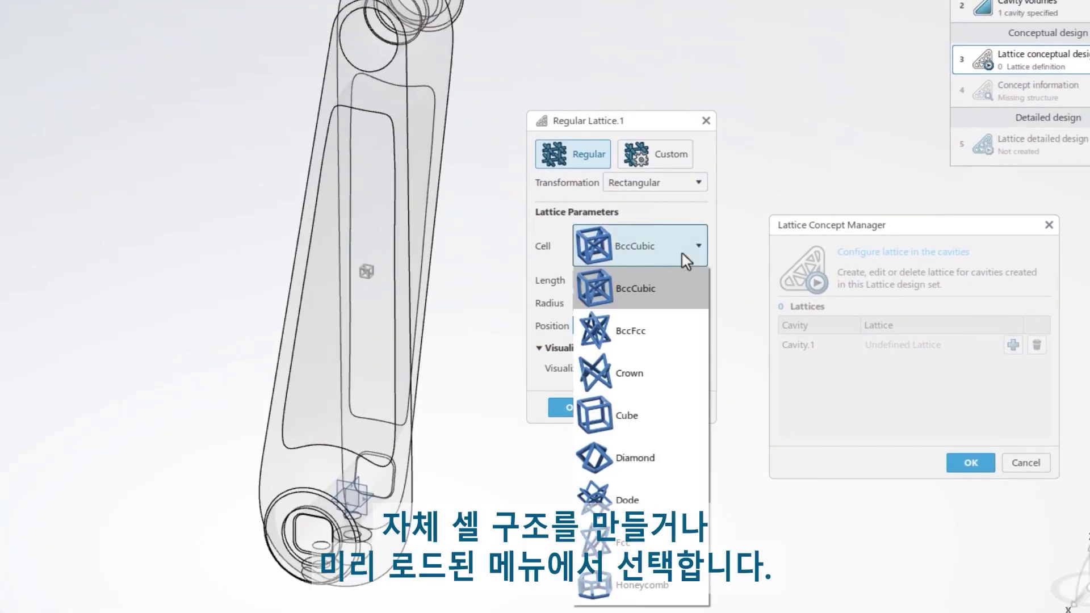
pyautogui.click(688, 470)
pyautogui.click(699, 277)
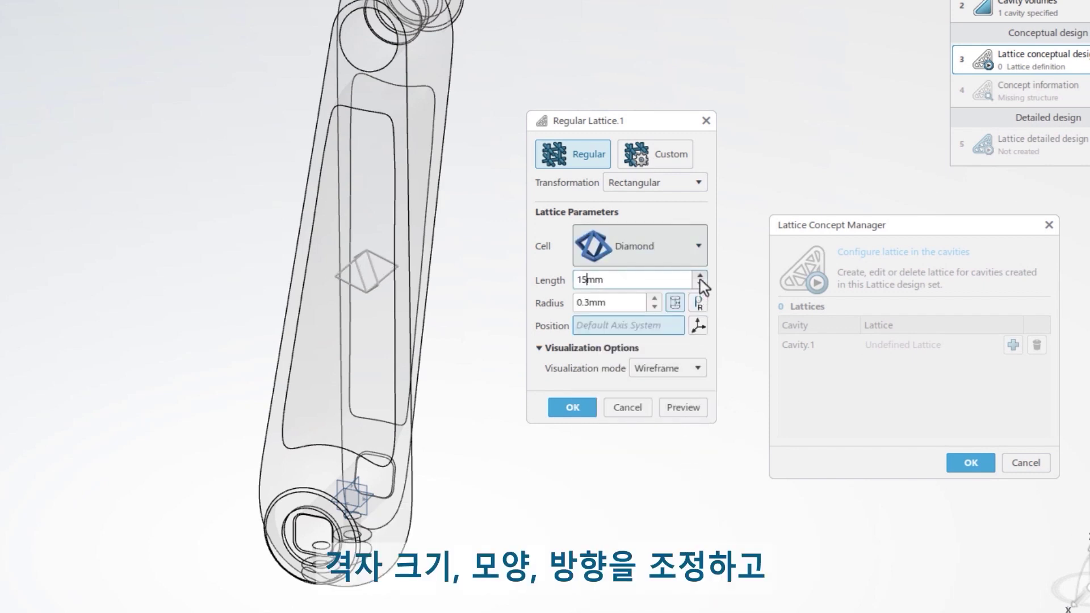
pyautogui.click(636, 303)
pyautogui.write('1mm')
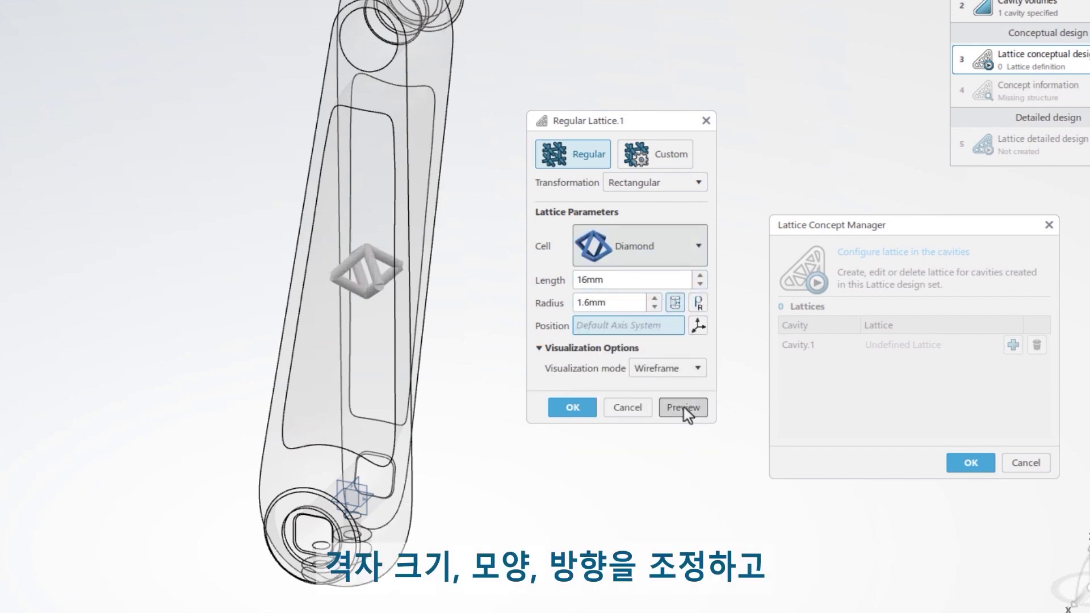
pyautogui.click(683, 407)
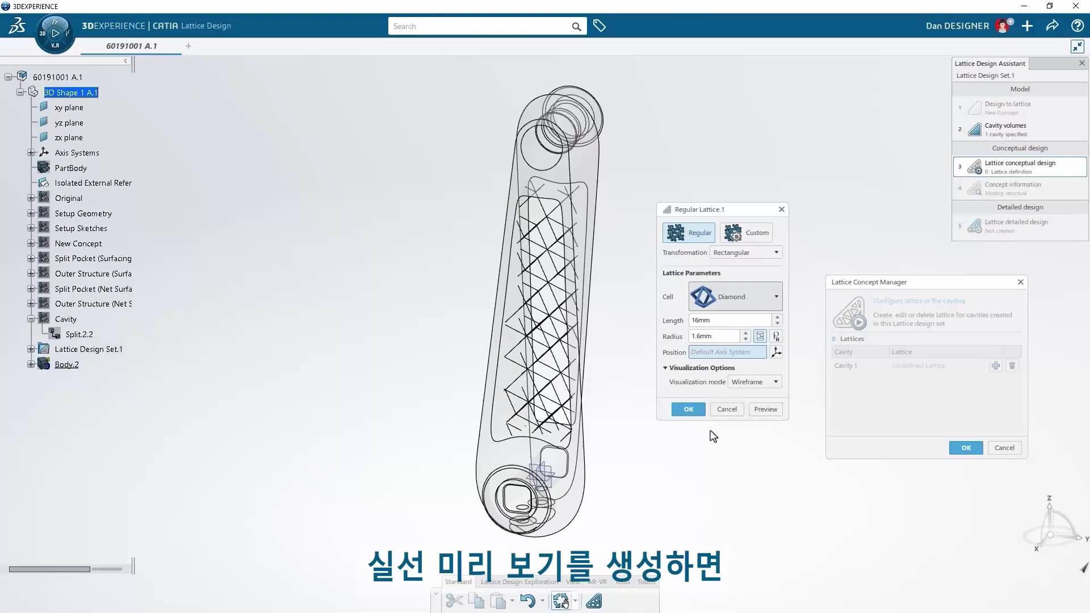
pyautogui.click(688, 409)
pyautogui.click(965, 447)
pyautogui.click(1016, 225)
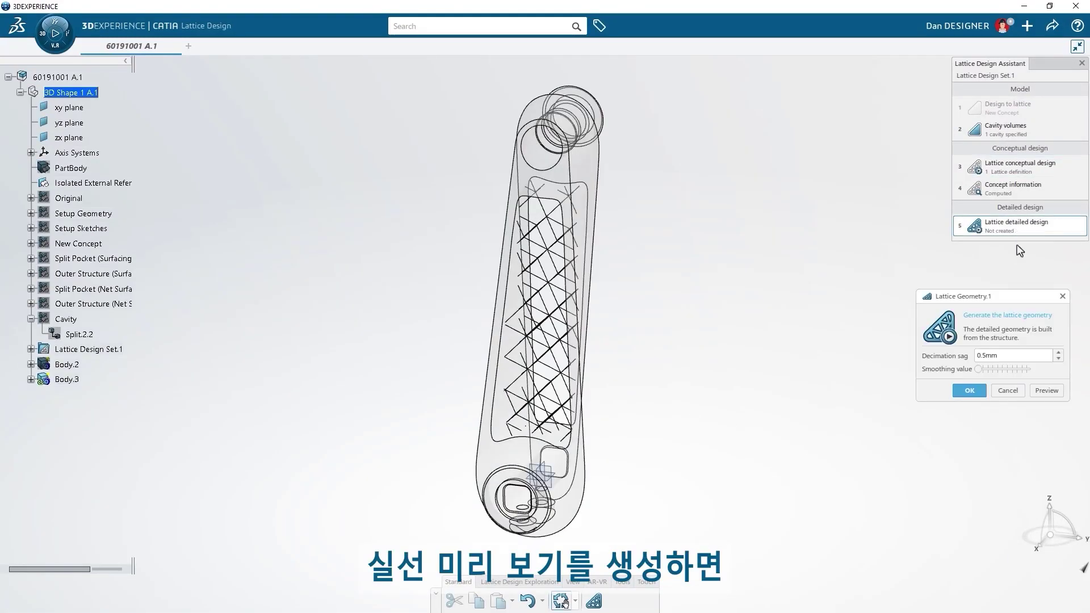
pyautogui.click(969, 391)
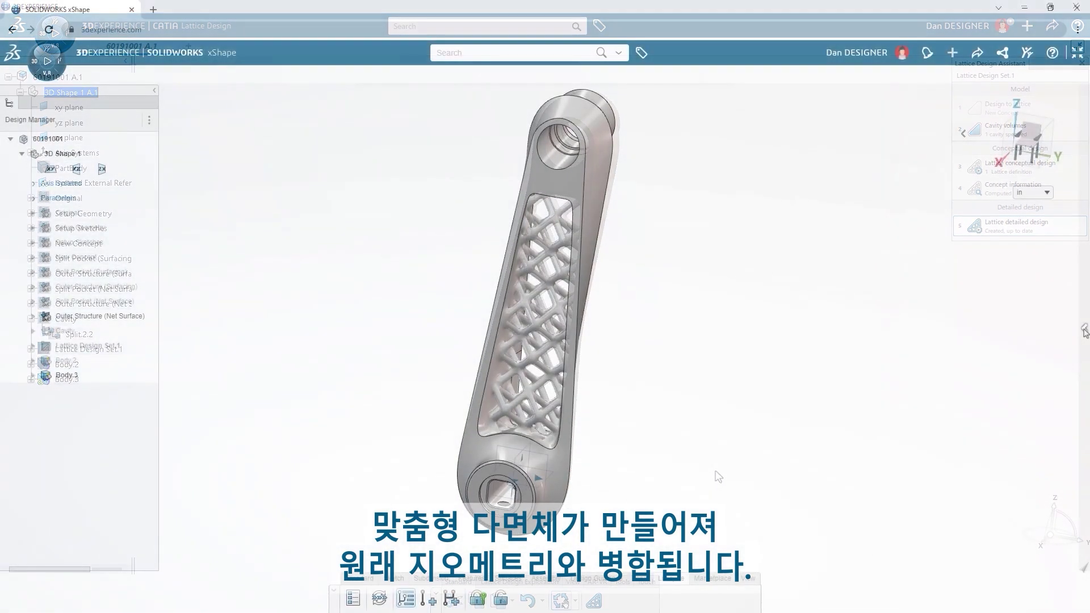
# Start Replace Component on crank arm 60191001.1 in handlebar assembly 40112010.
pyautogui.click(1084, 330)
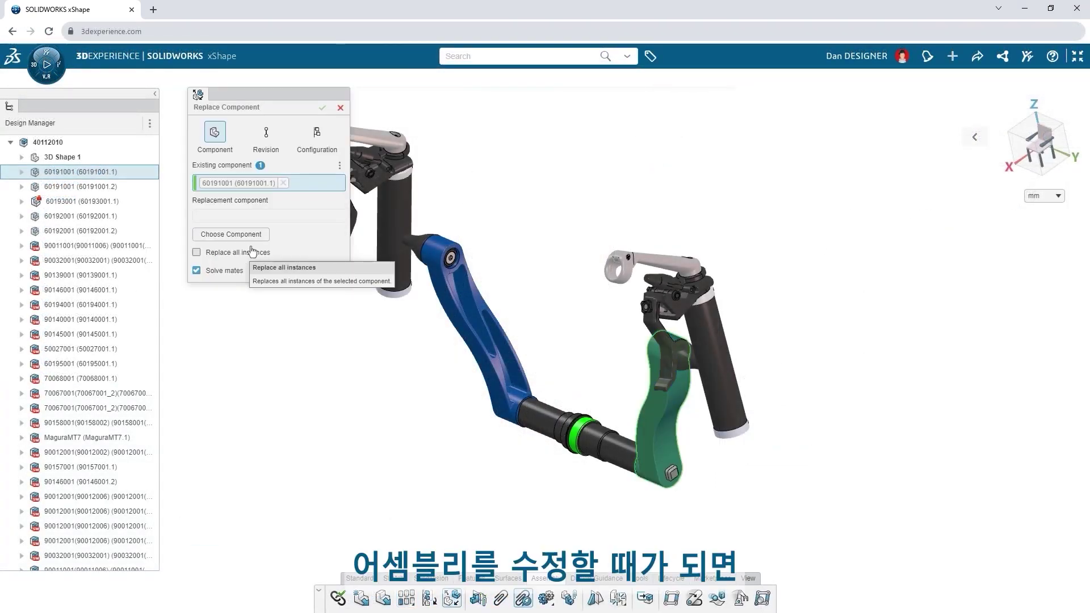
# Replace the crank arms with their lattice revision.
pyautogui.click(266, 139)
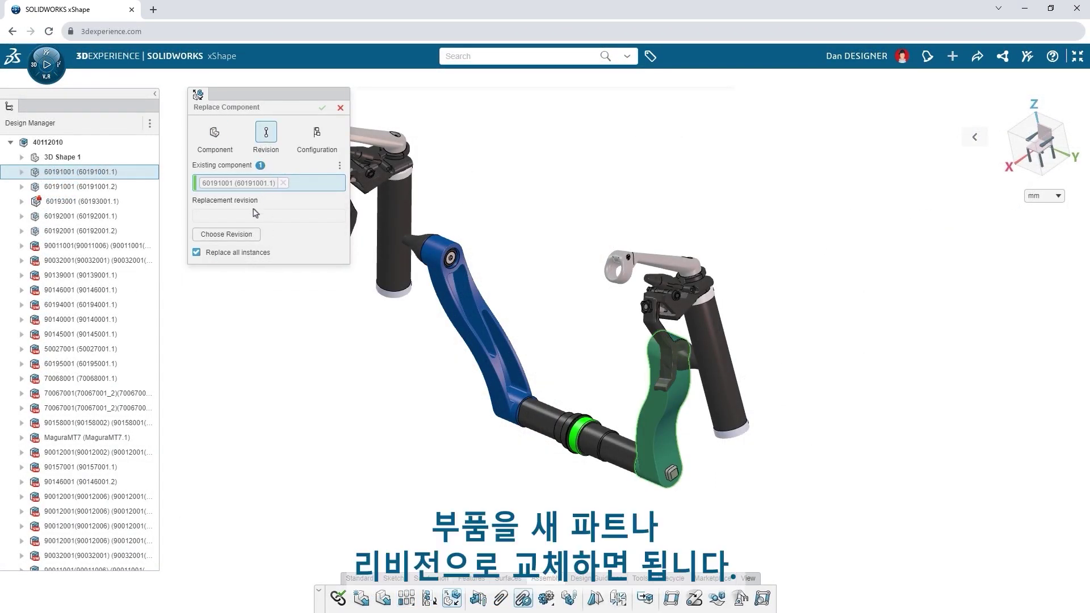
pyautogui.click(227, 234)
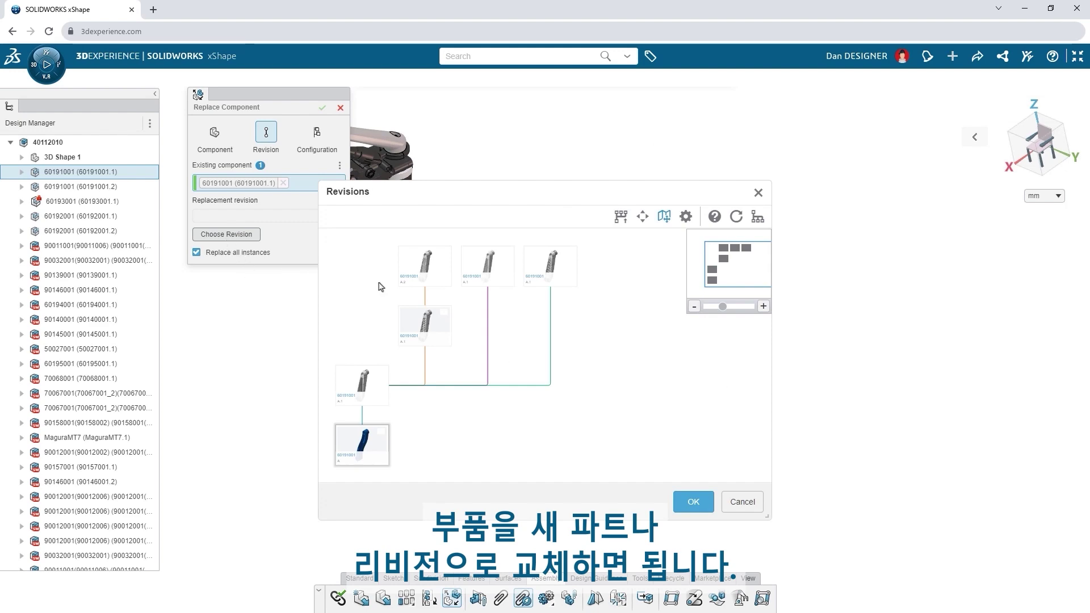
pyautogui.click(548, 266)
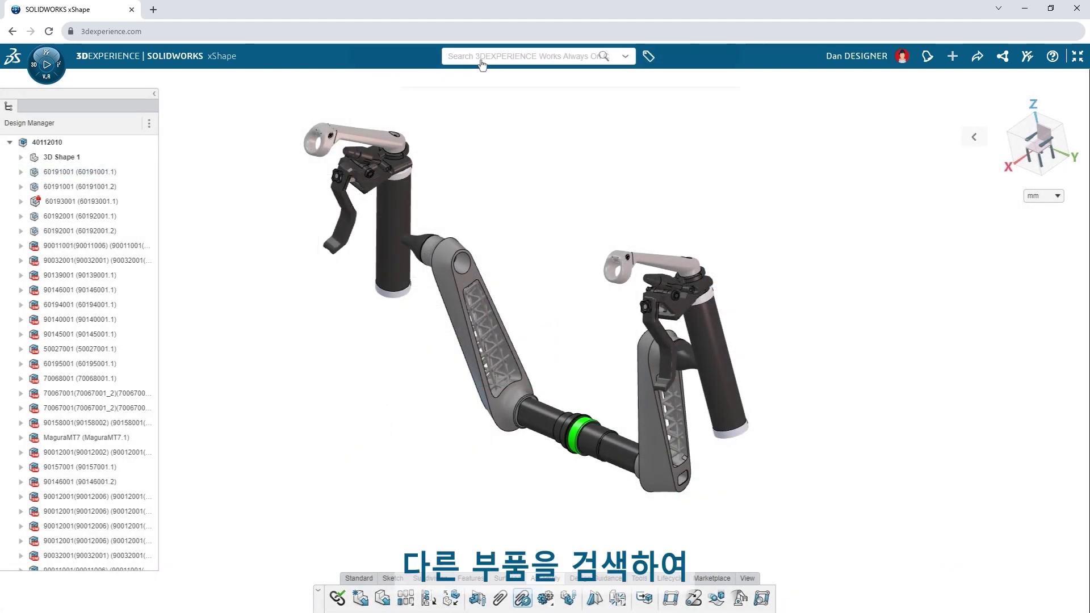
# Search for grip part 60195004 and insert it into the assembly.
pyautogui.click(482, 60)
pyautogui.write('60195004')
pyautogui.press('Return')
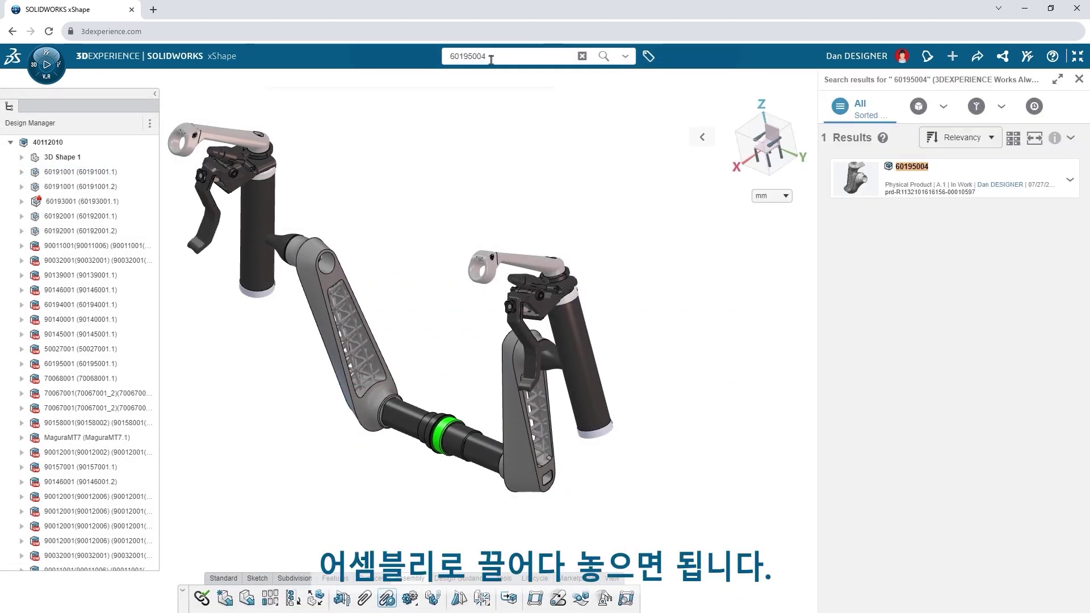
pyautogui.moveTo(836, 182); pyautogui.dragTo(454, 227)
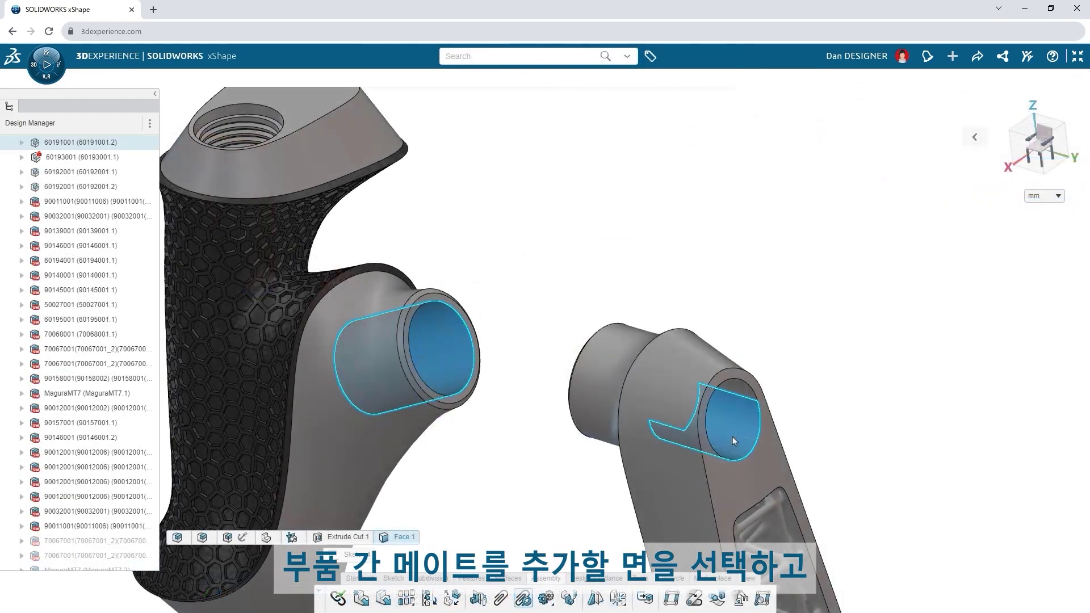
# Mate the grip concentric to the crank arm bore and mirror it across Plane.1.
pyautogui.click(732, 437)
pyautogui.click(761, 405)
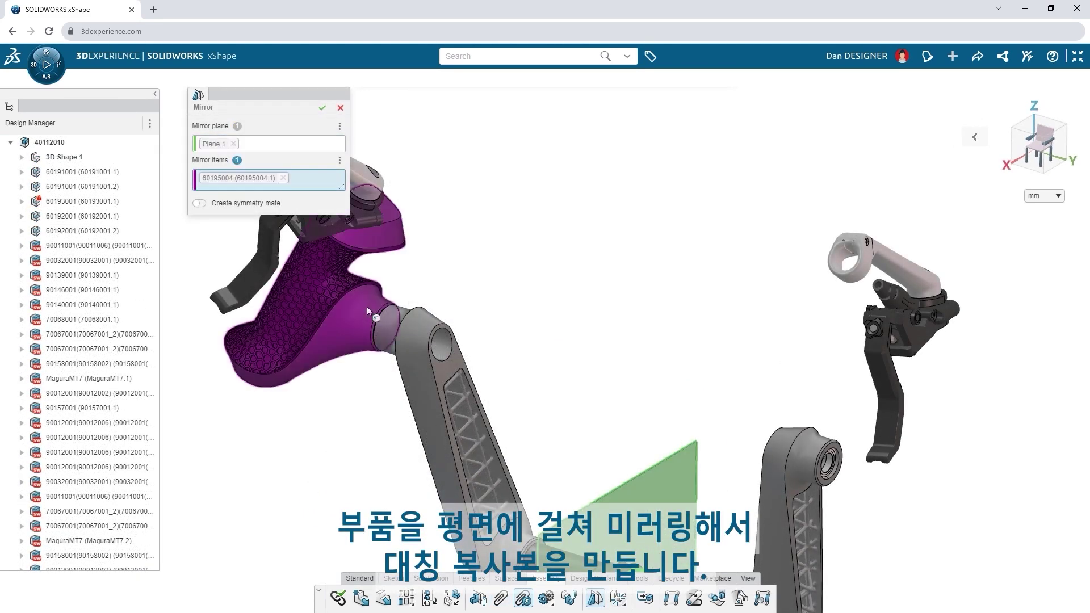
pyautogui.click(322, 107)
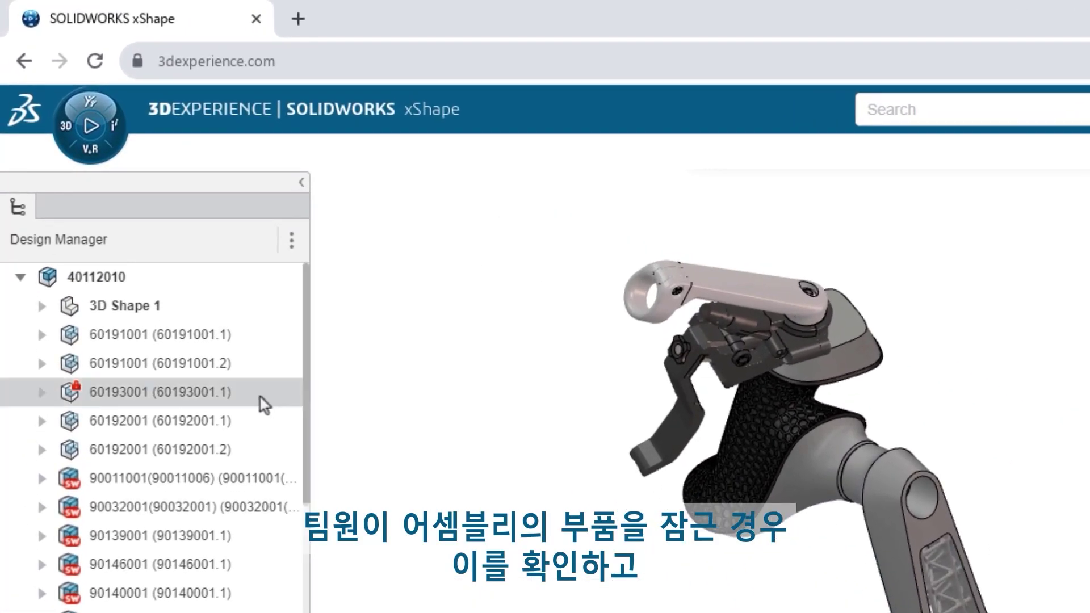
# Open the updated handcycle assembly in SOLIDWORKS and inspect the handlebars and grips.
pyautogui.click(153, 204)
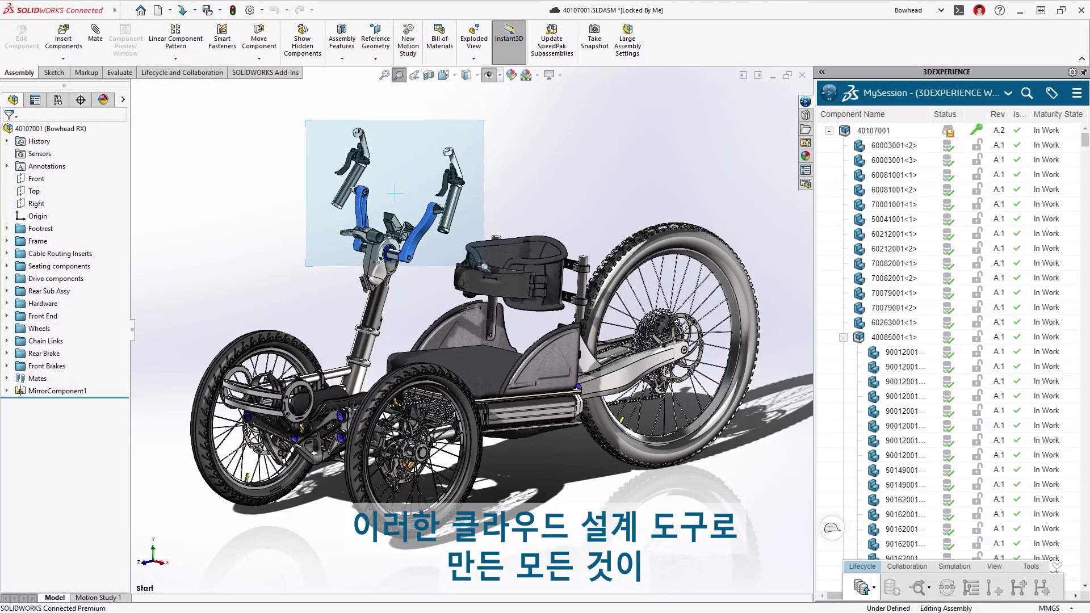
pyautogui.moveTo(484, 265); pyautogui.dragTo(484, 266)
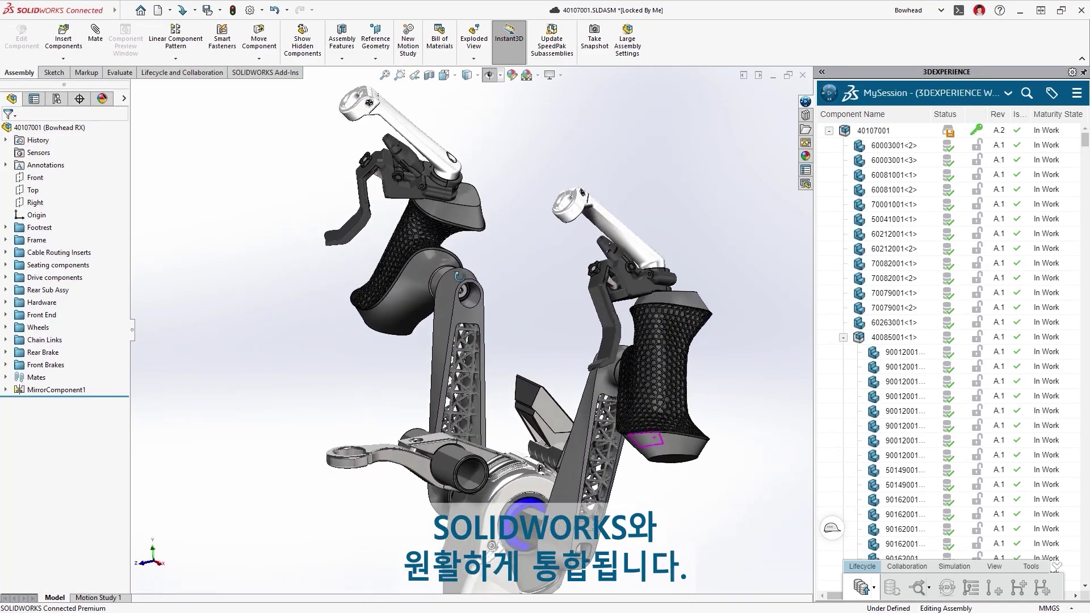
pyautogui.moveTo(459, 277)
pyautogui.mouseDown(button='middle')
pyautogui.moveTo(433, 299)
pyautogui.moveTo(443, 289)
pyautogui.mouseUp(button='middle')
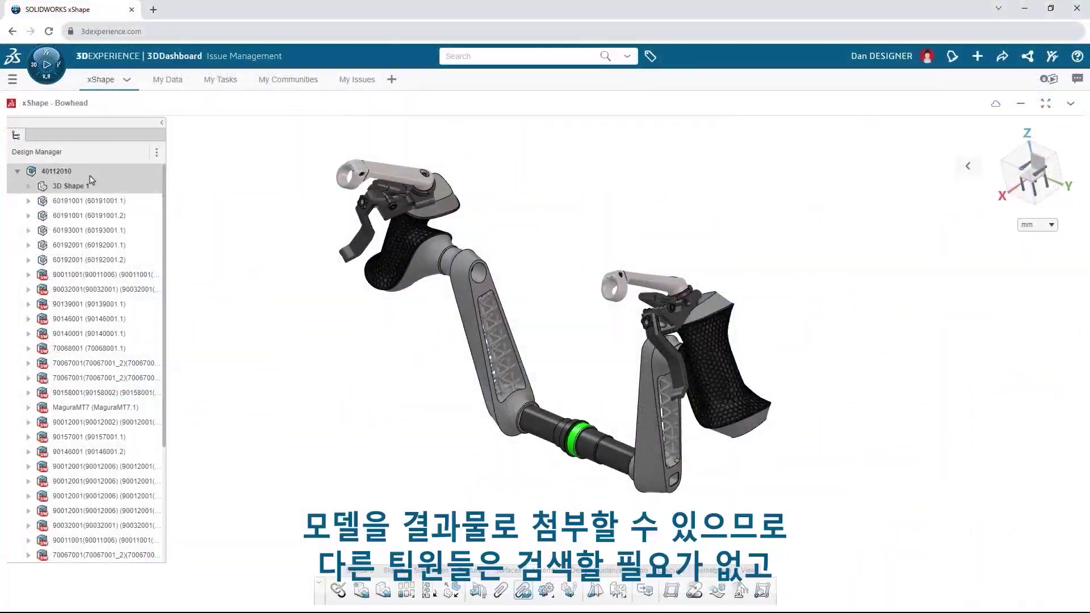
# Add assembly 40112010 to the Handle & Crank Arm Updates Needed issue as a Reference.
pyautogui.moveTo(91, 181); pyautogui.dragTo(377, 84)
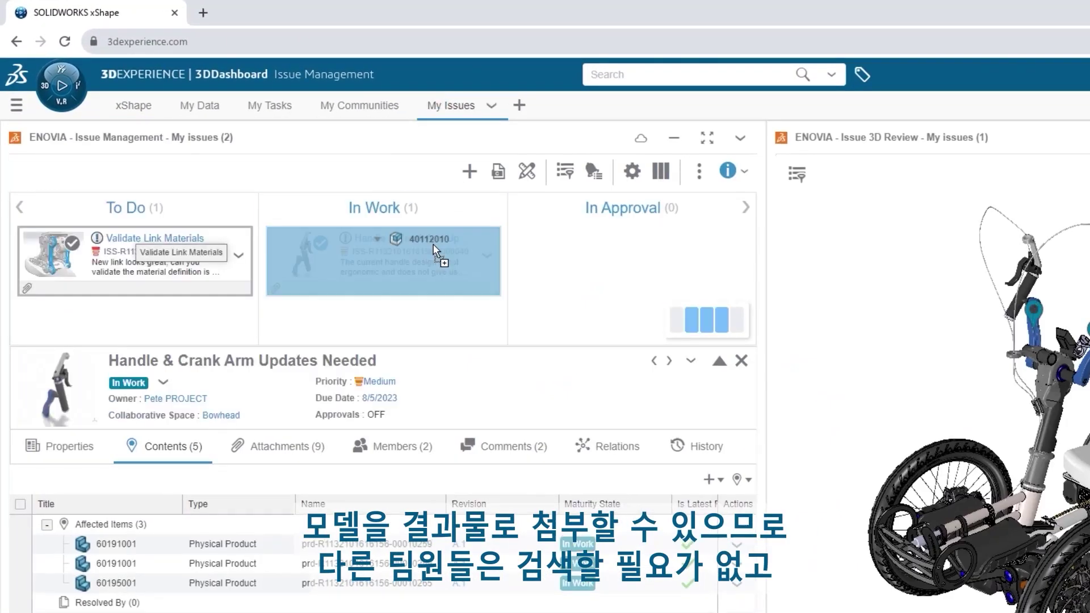
pyautogui.moveTo(435, 249); pyautogui.dragTo(431, 261)
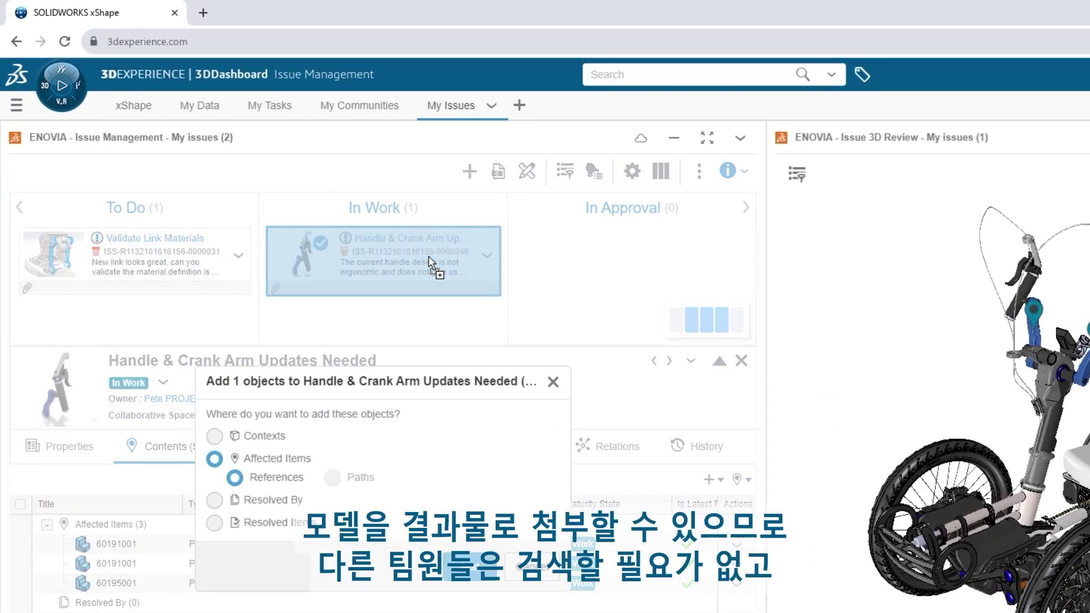